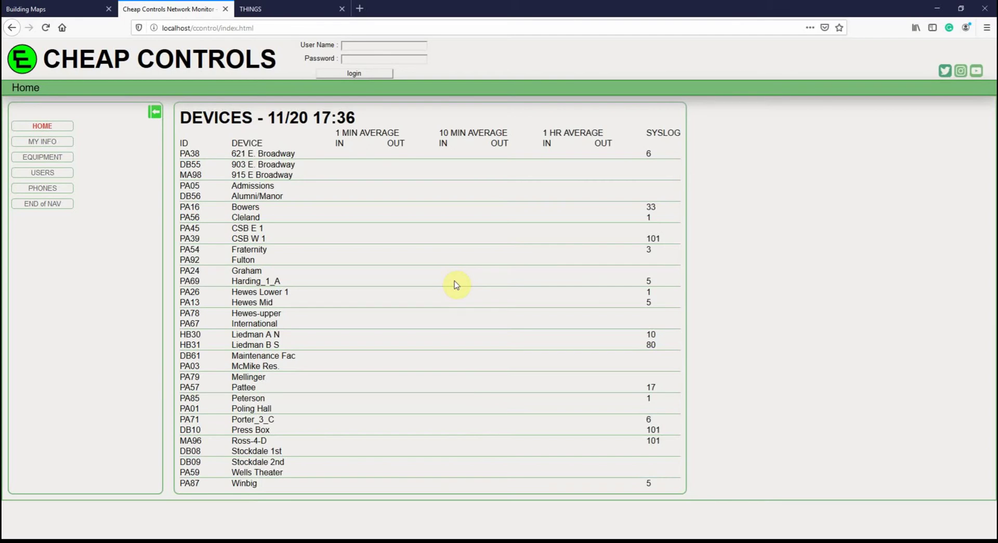
- Collapse and re-expand the navigation sidebar, then try the Users page while logged out
click(155, 112)
click(19, 116)
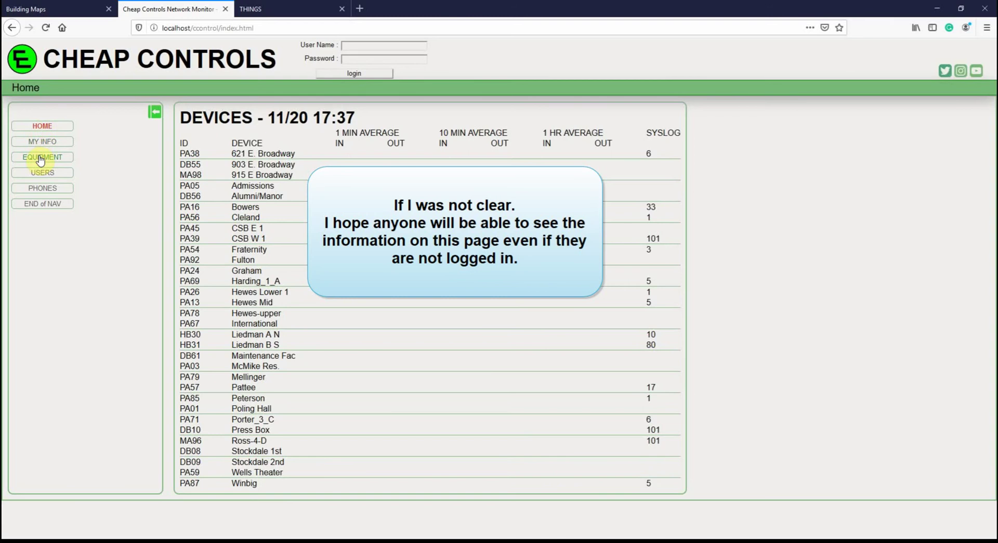
click(43, 175)
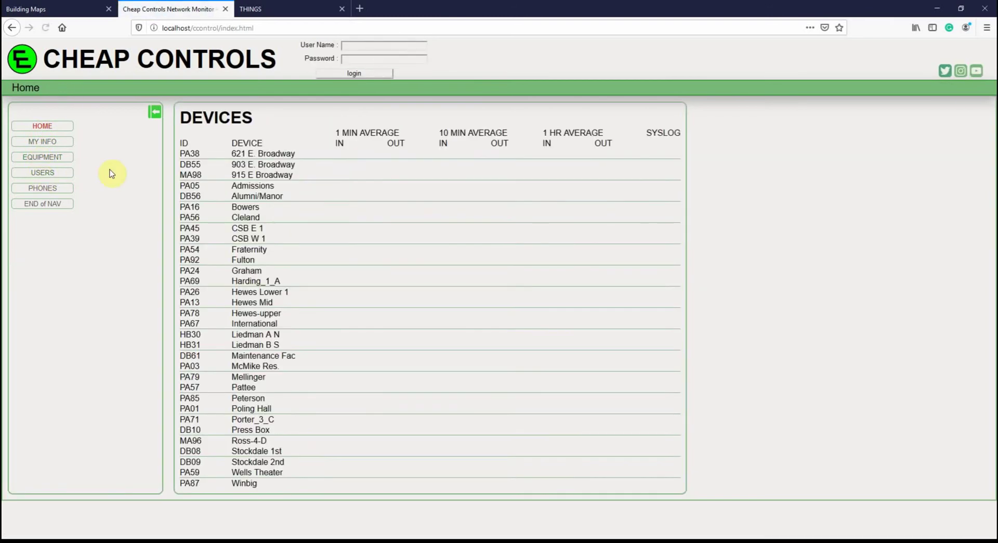
- Log in with the user name and open the Equipment section
click(359, 46)
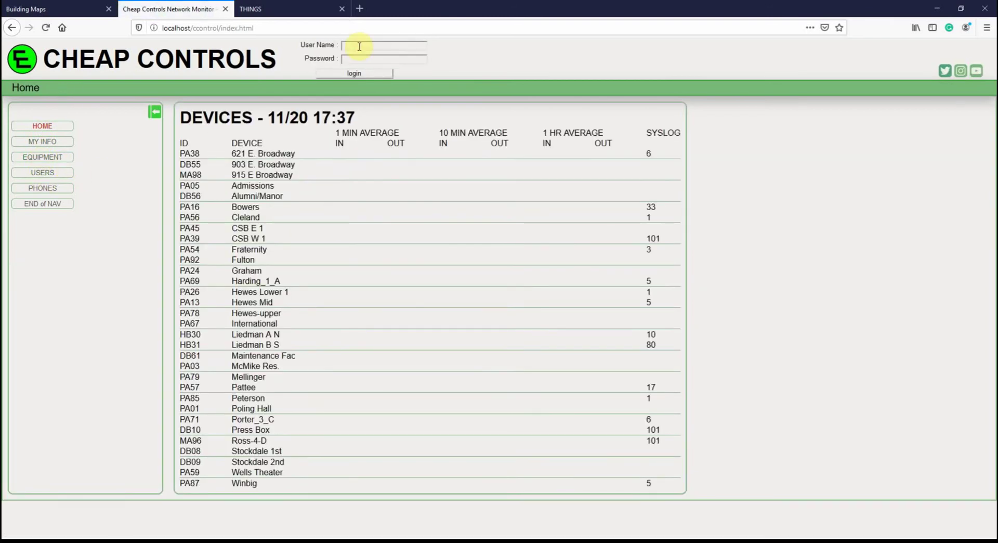
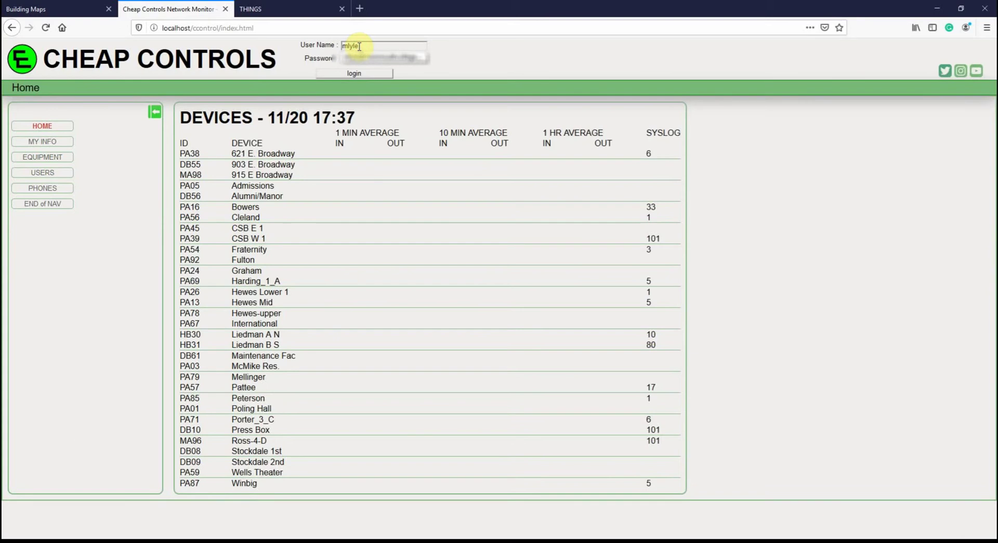
key(Return)
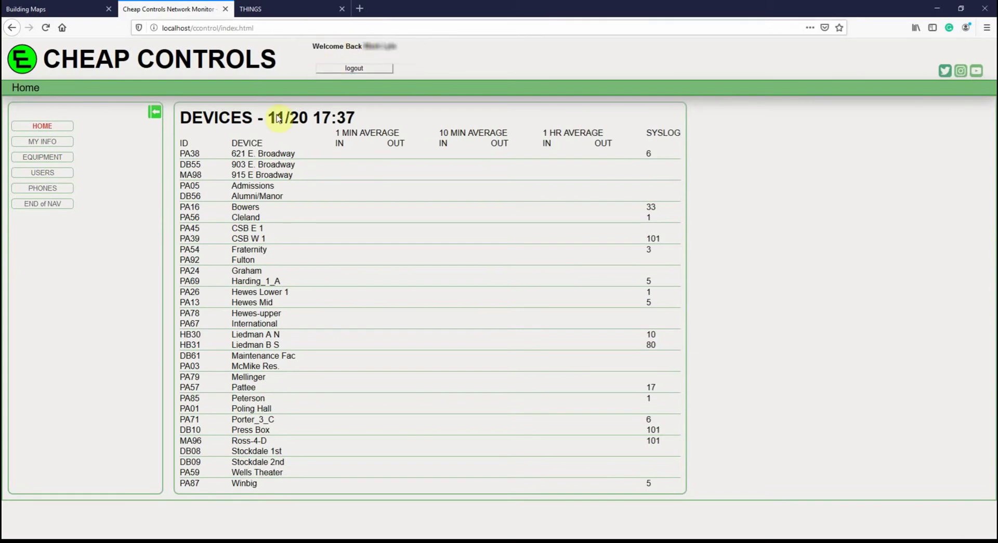
click(45, 161)
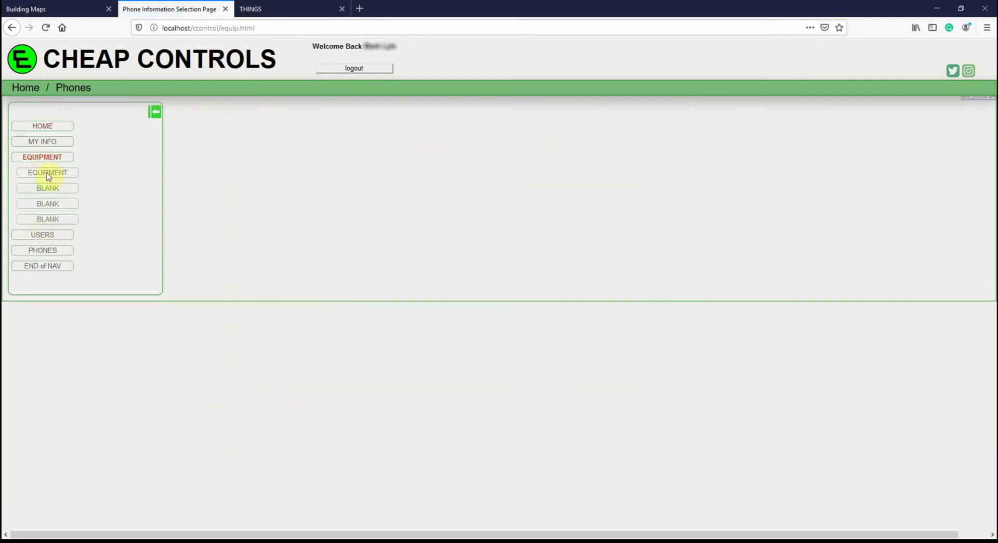
- Open the Users list at 20 entries per page and move to the next page
click(43, 235)
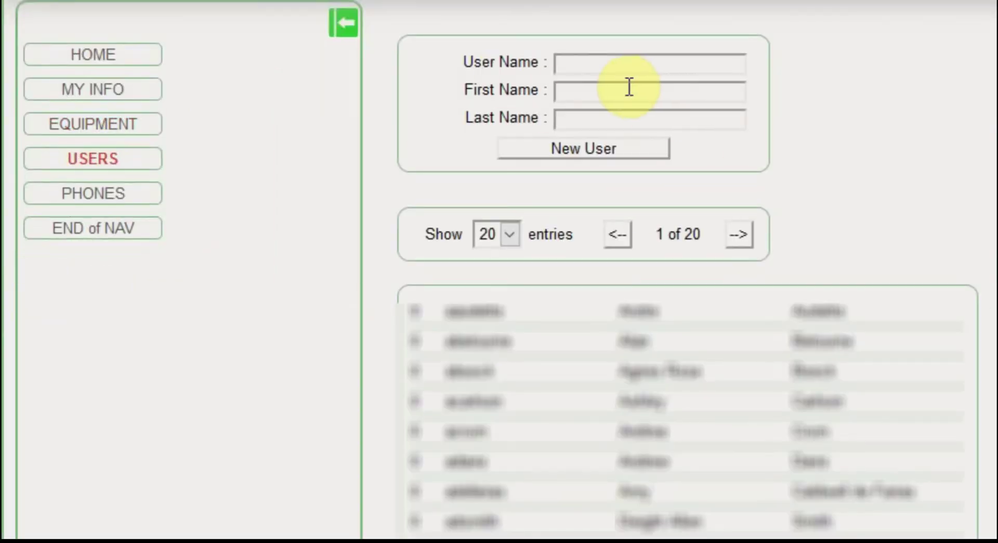
click(505, 235)
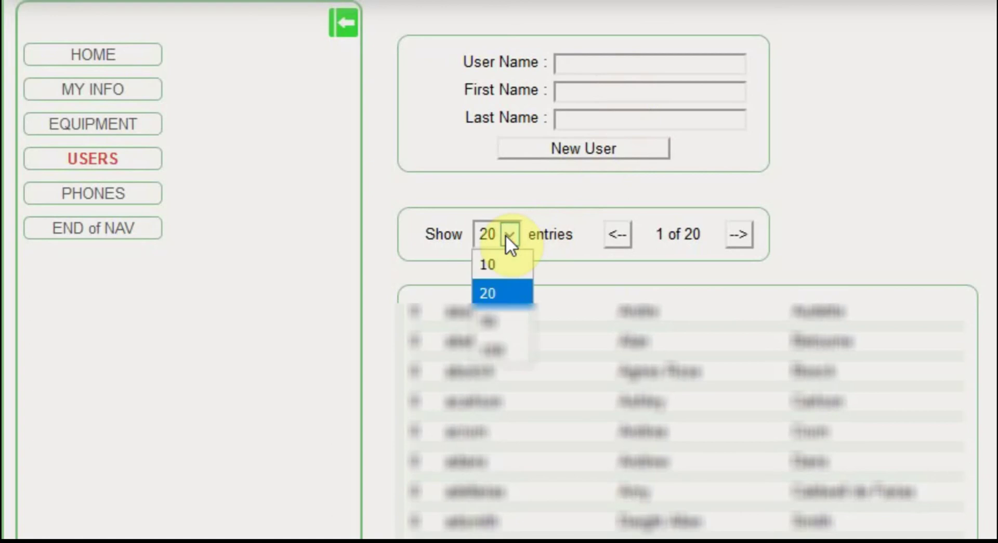
click(617, 233)
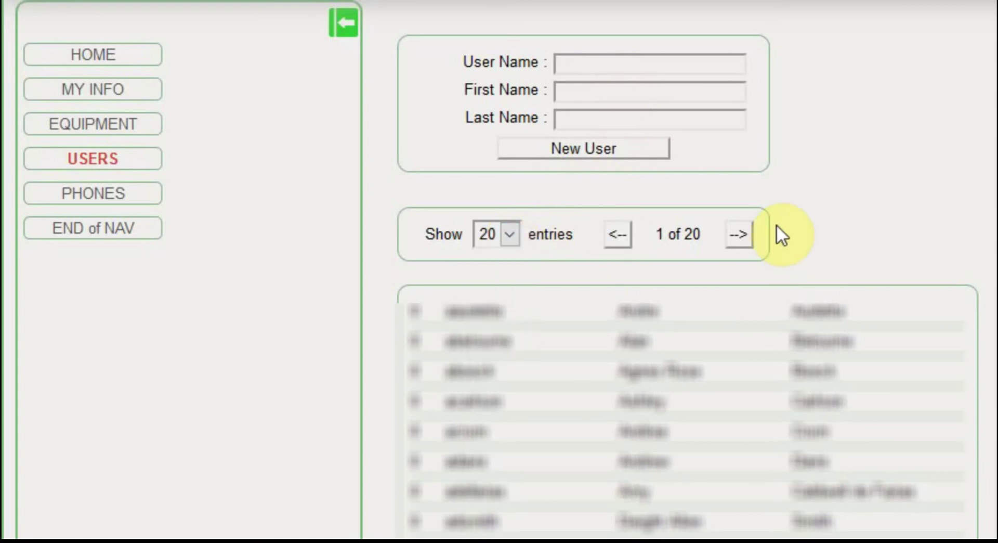
click(740, 233)
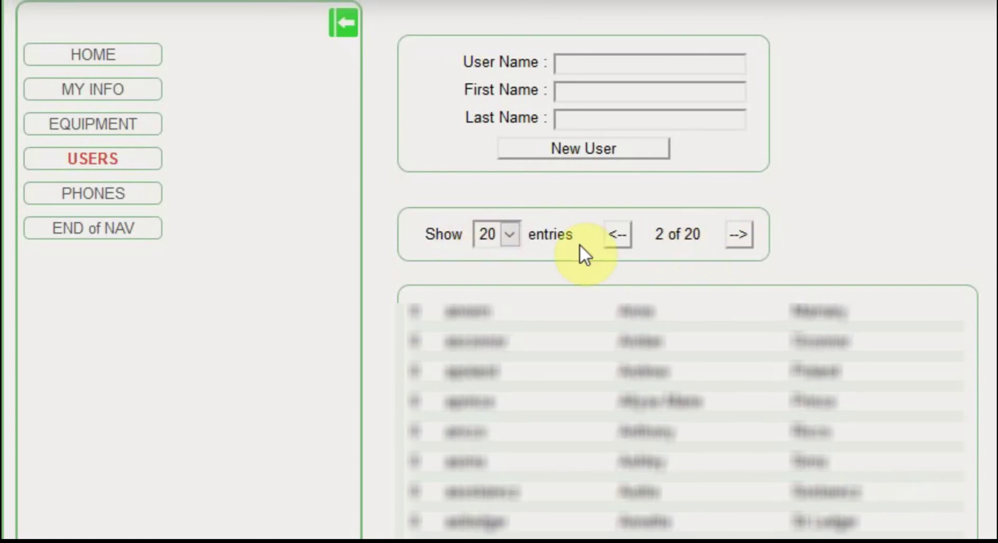
- Show 100 users per page, jump to the last page 4, and expand the Equipment section
click(504, 234)
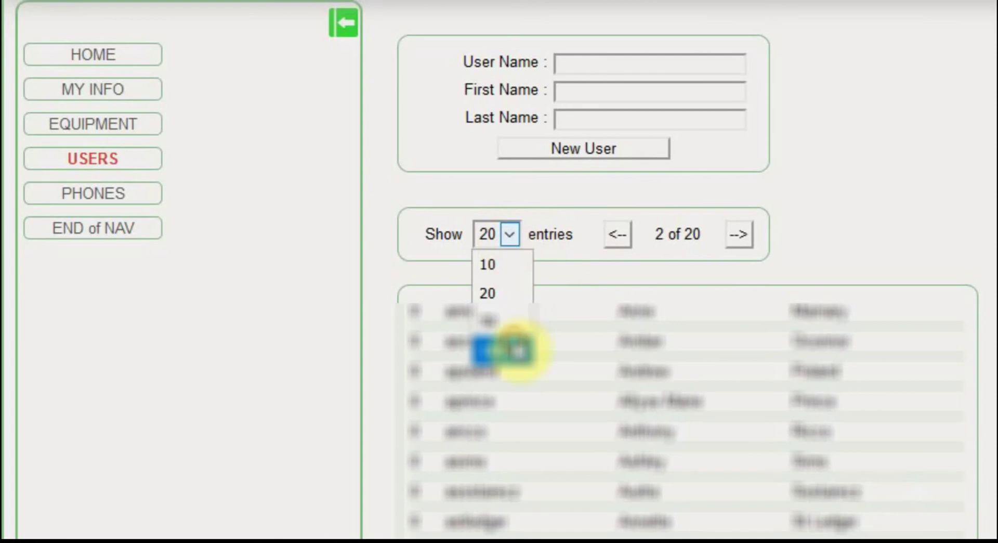
click(512, 347)
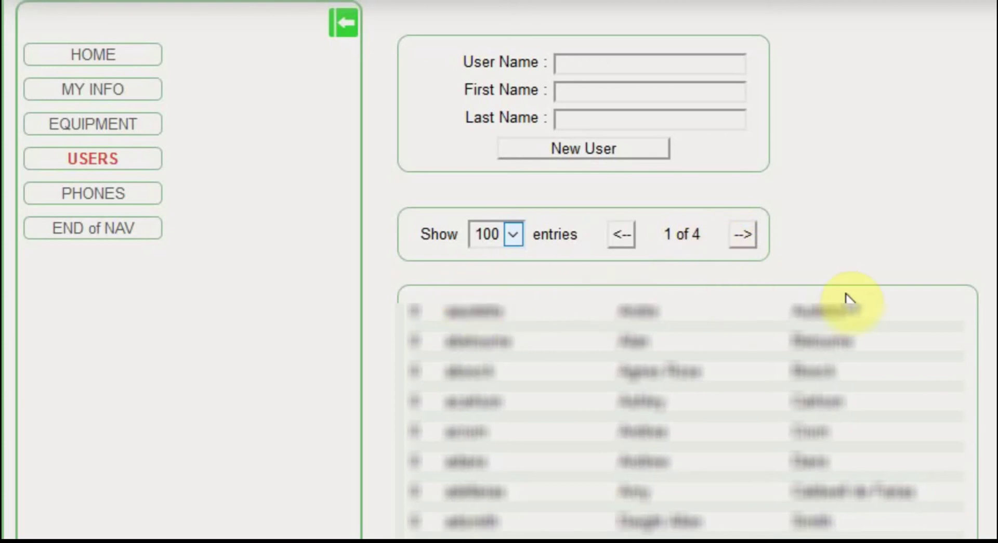
click(612, 240)
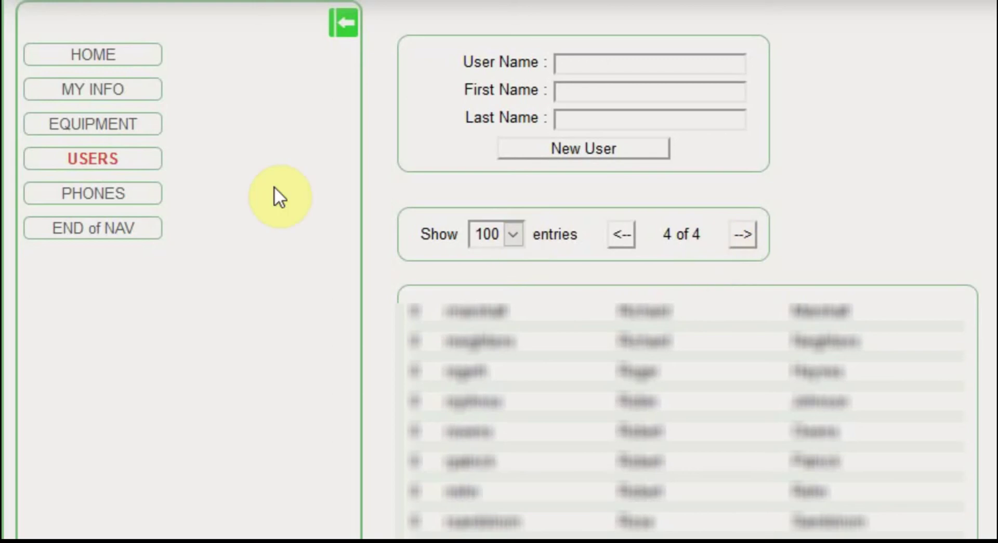
click(87, 128)
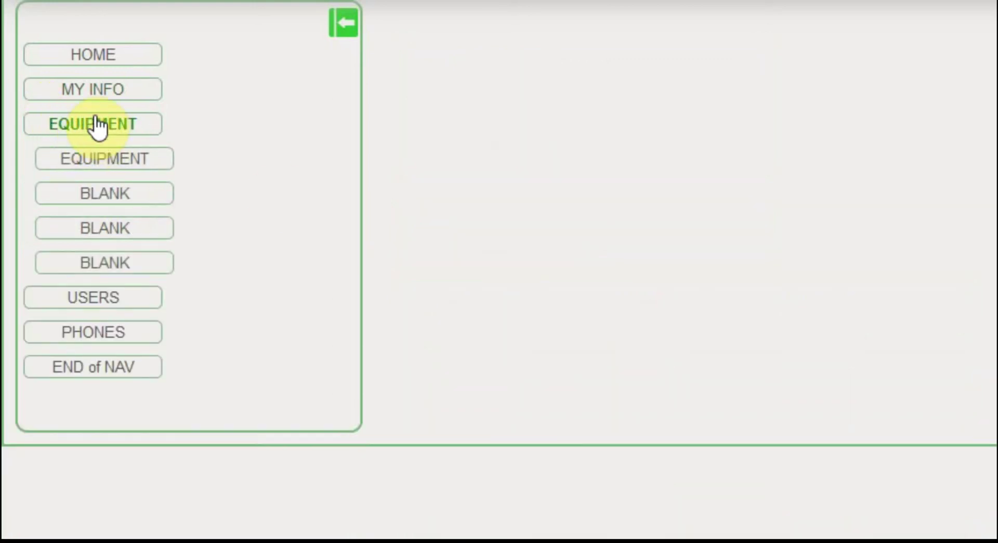
- Load the equipment table listing ID, model, maker and type across 177 pages
click(107, 159)
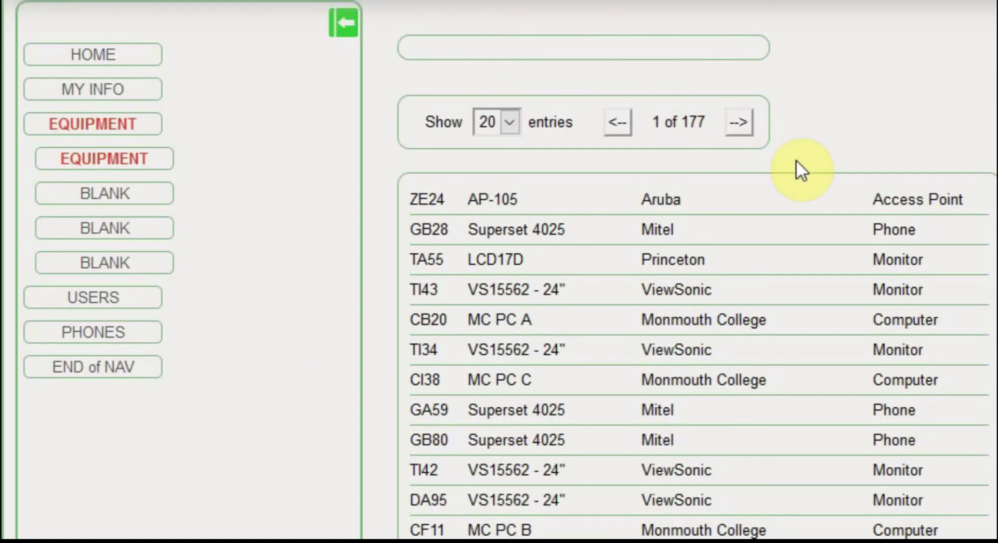
- Change the first equipment item's ID from ZE24 to ZE241
click(424, 201)
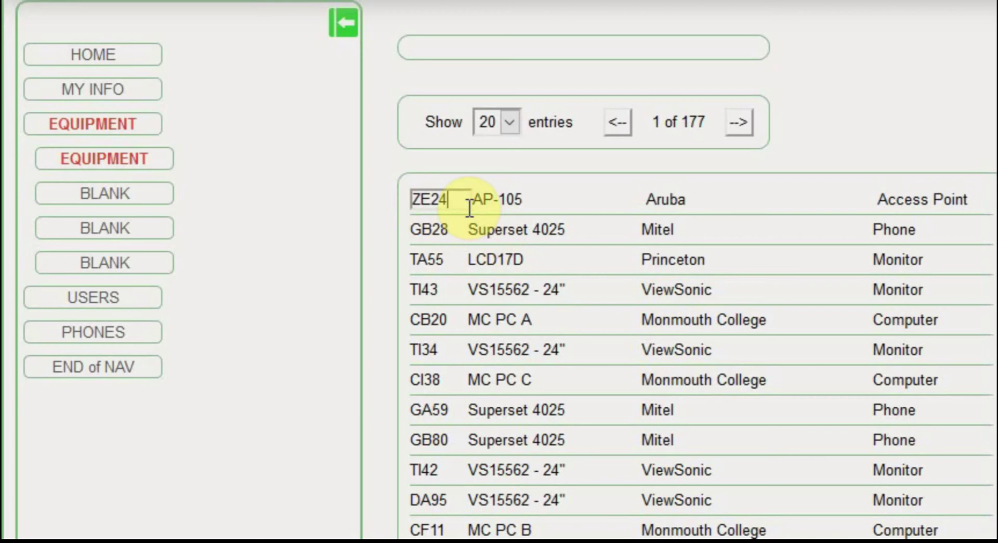
text(1)
click(878, 101)
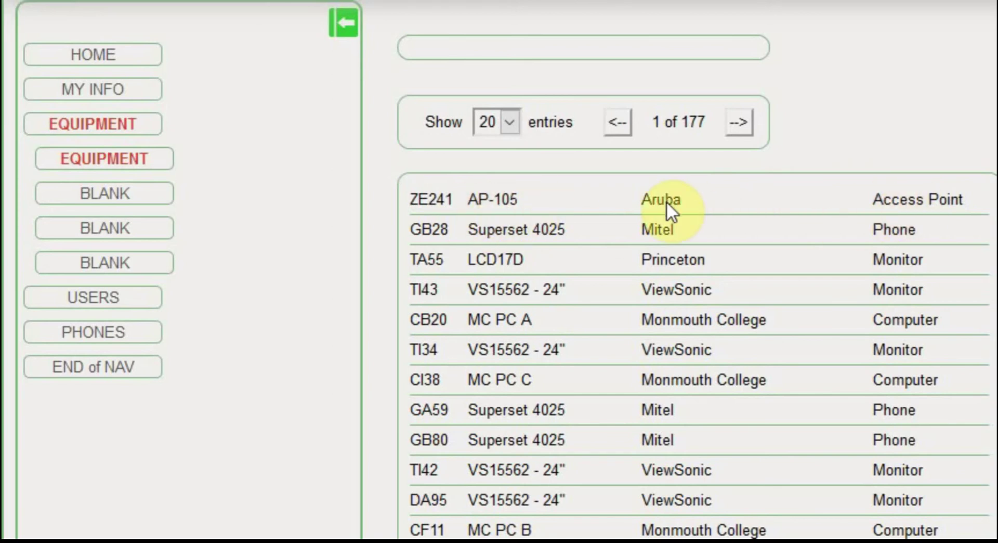
- Change ZE241's model from AP-105 to AP-103H and save it
click(504, 202)
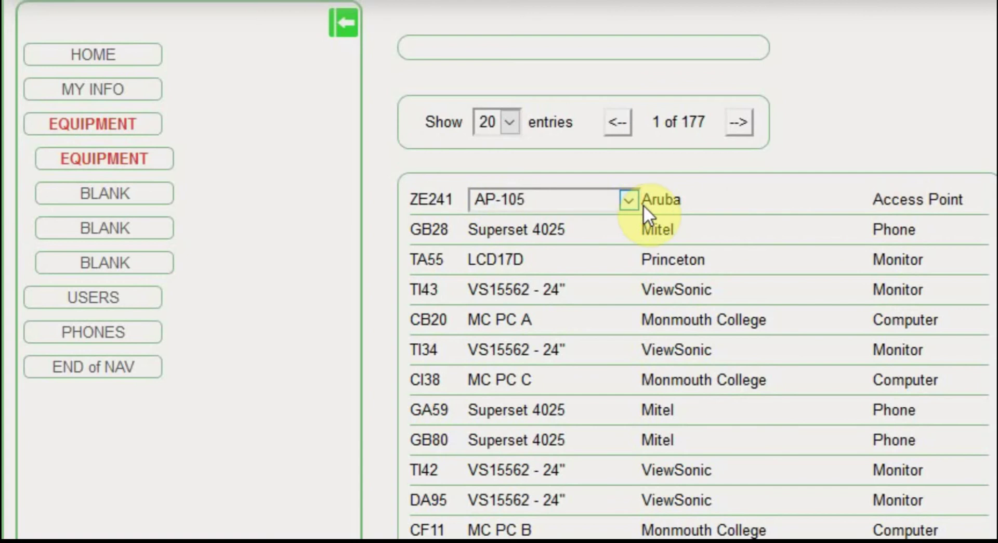
click(627, 200)
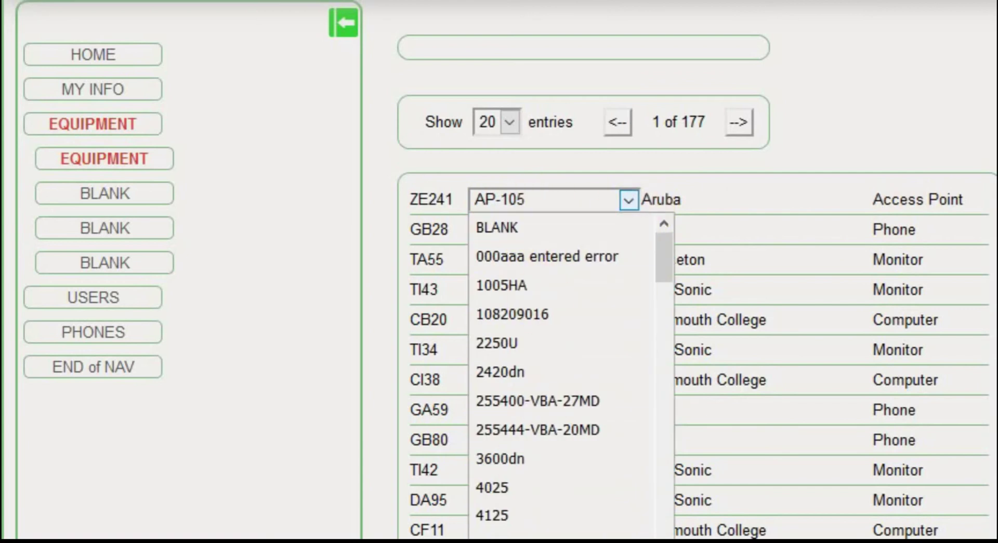
key(a)
key(Return)
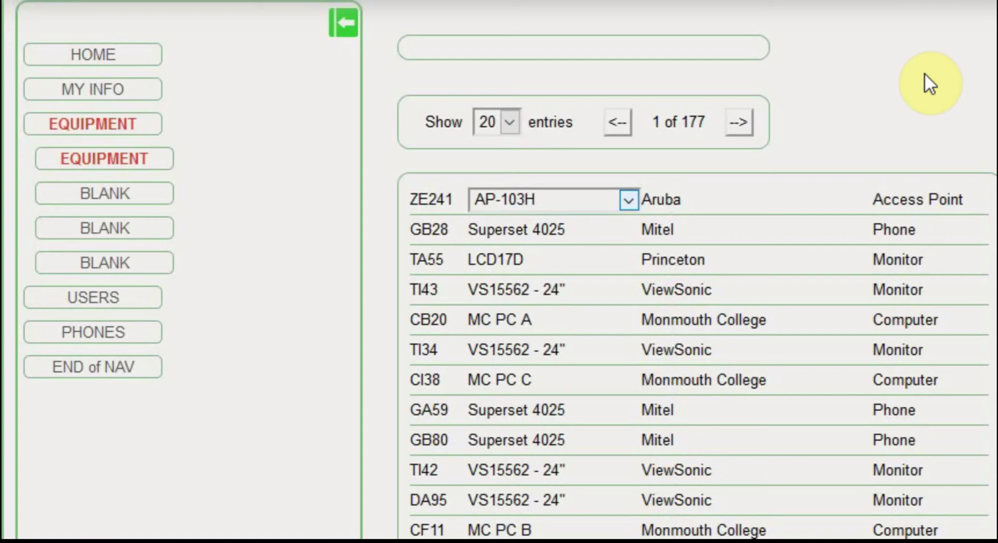
click(924, 73)
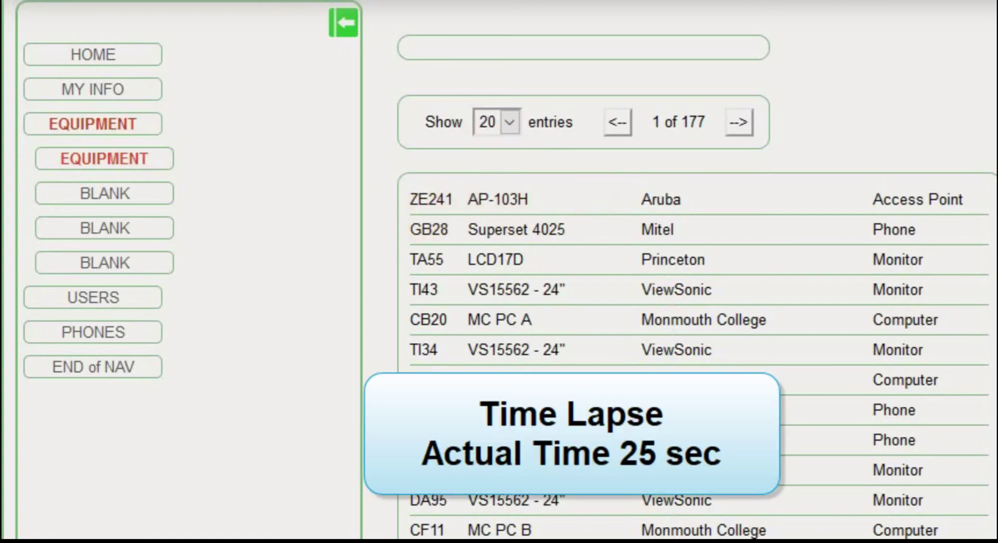
- Reload the equipment list and restore the first row's ID to ZE24
click(99, 155)
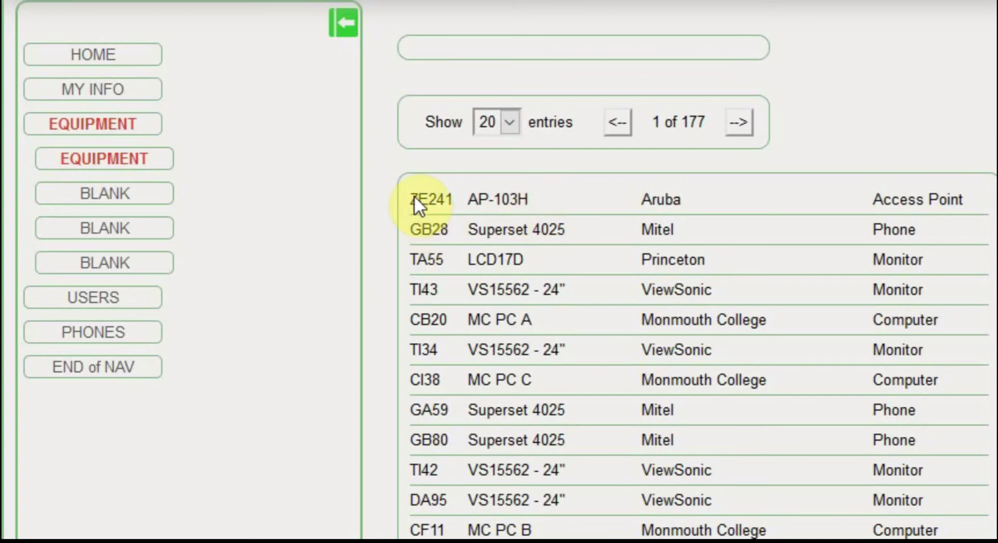
click(439, 202)
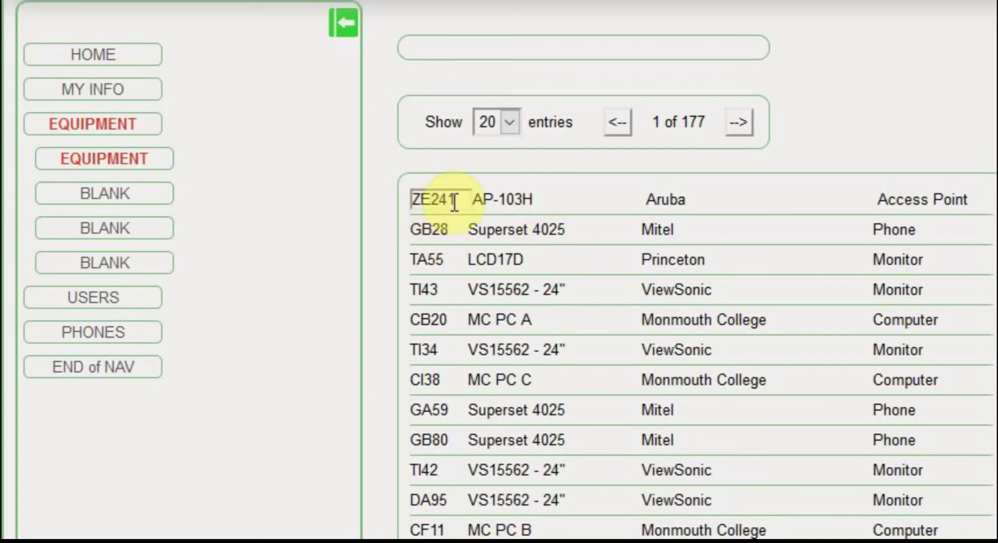
key(BackSpace)
click(514, 196)
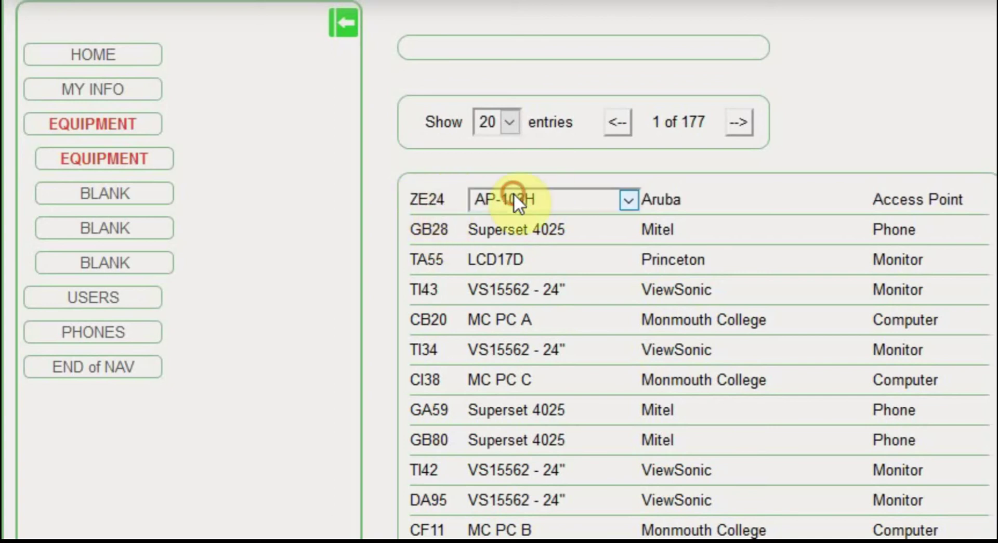
- Set the first row's model back to AP-105
click(627, 200)
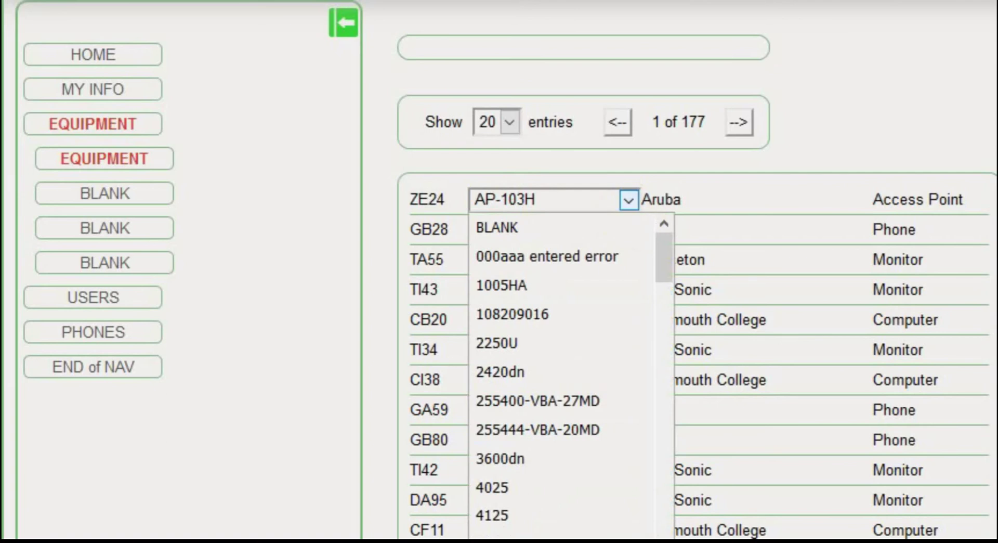
click(725, 190)
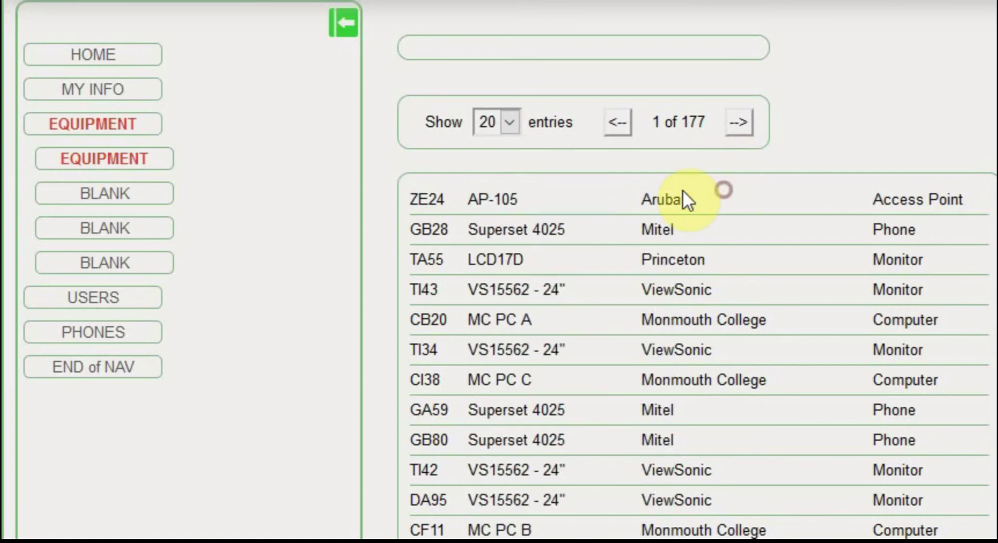
click(667, 198)
click(940, 205)
click(666, 191)
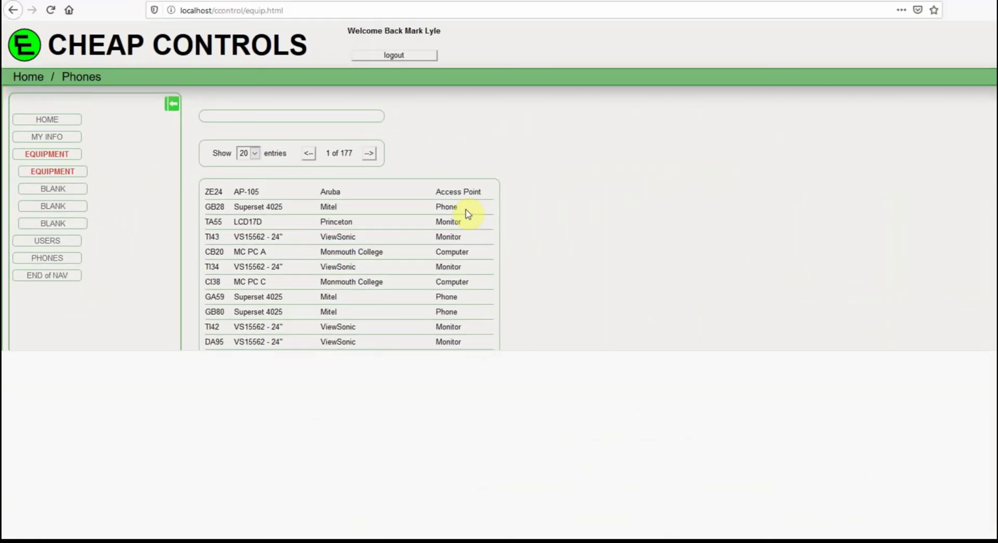
- Open the DevTools Network panel with F12 and reload the equipment list to capture equip.php
key(F12)
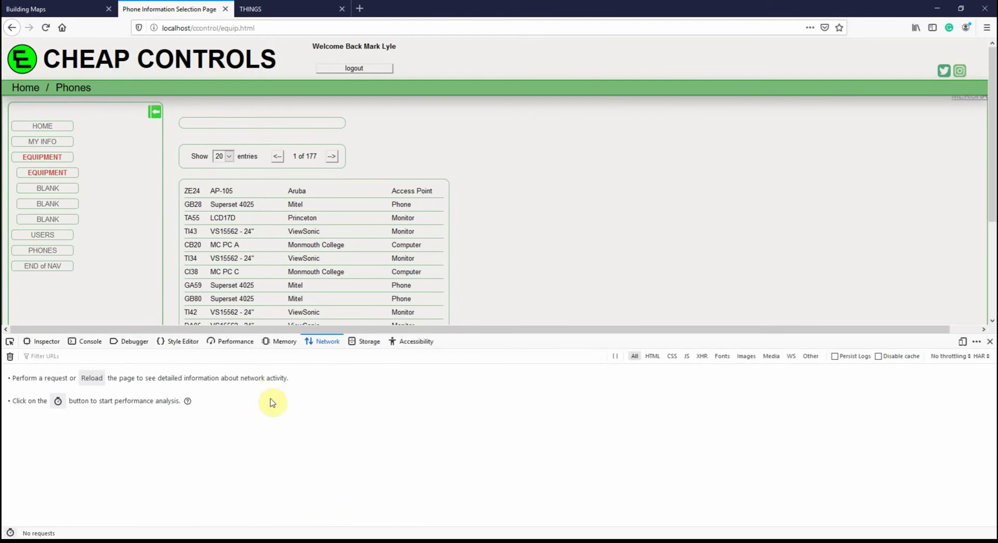
click(50, 177)
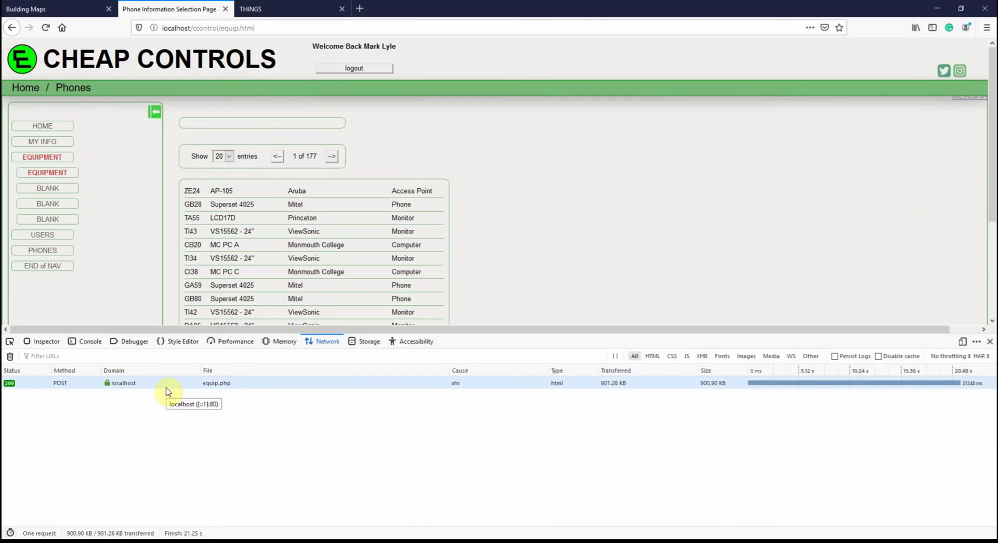
- Inspect the equip.php request's headers, cookies, form data and JSON response
click(150, 383)
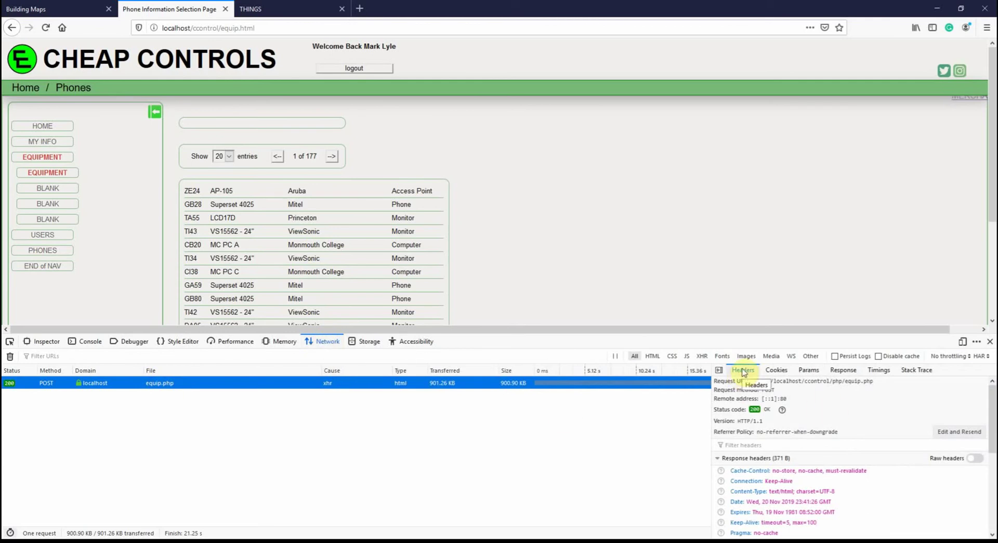
click(776, 370)
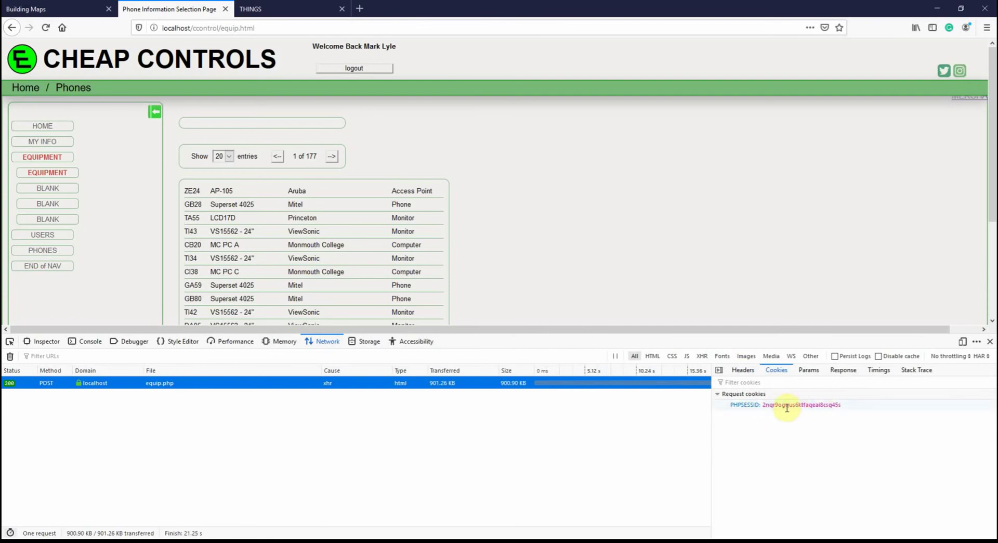
click(808, 372)
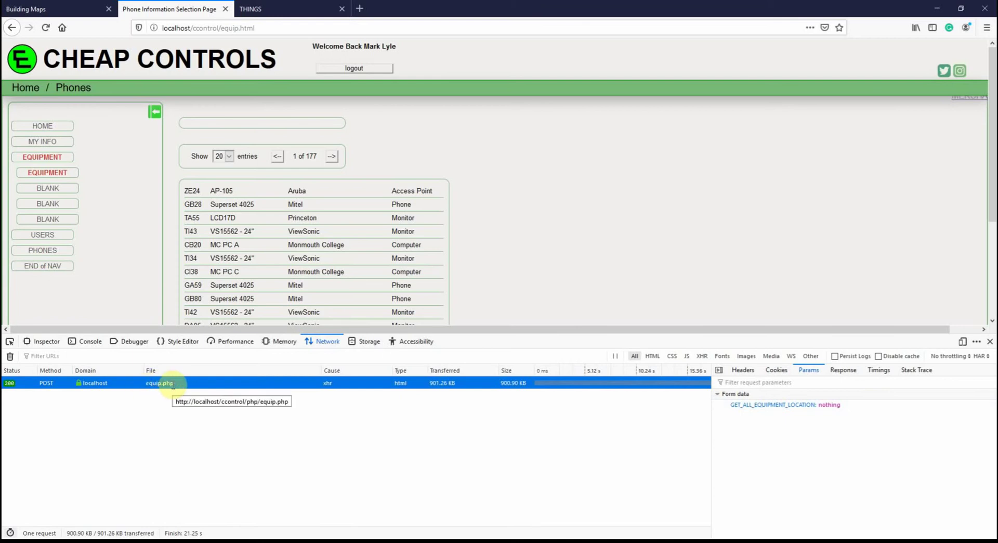
click(849, 376)
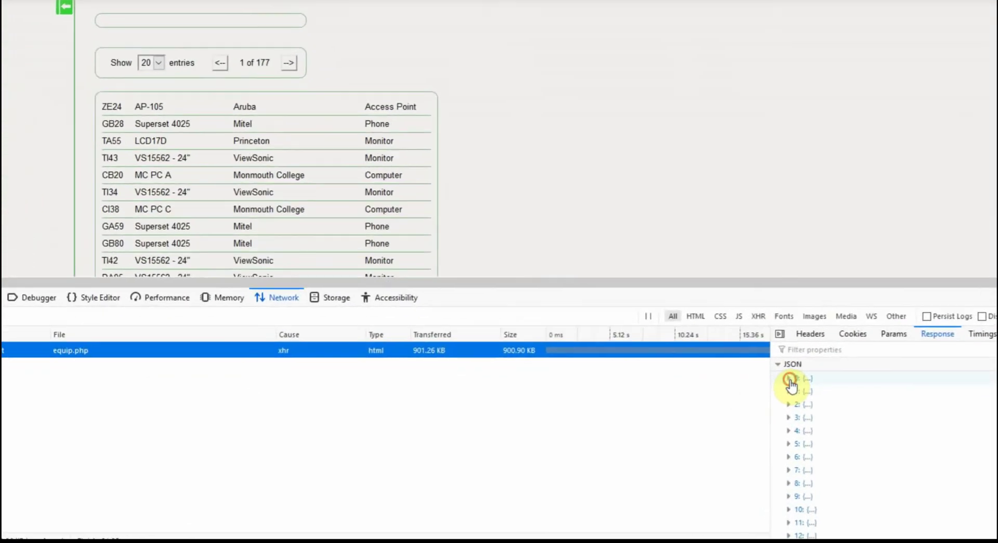
- Expand JSON records 0 and 1 (GB28), enlarge DevTools, and scroll through the equipment entries
click(728, 408)
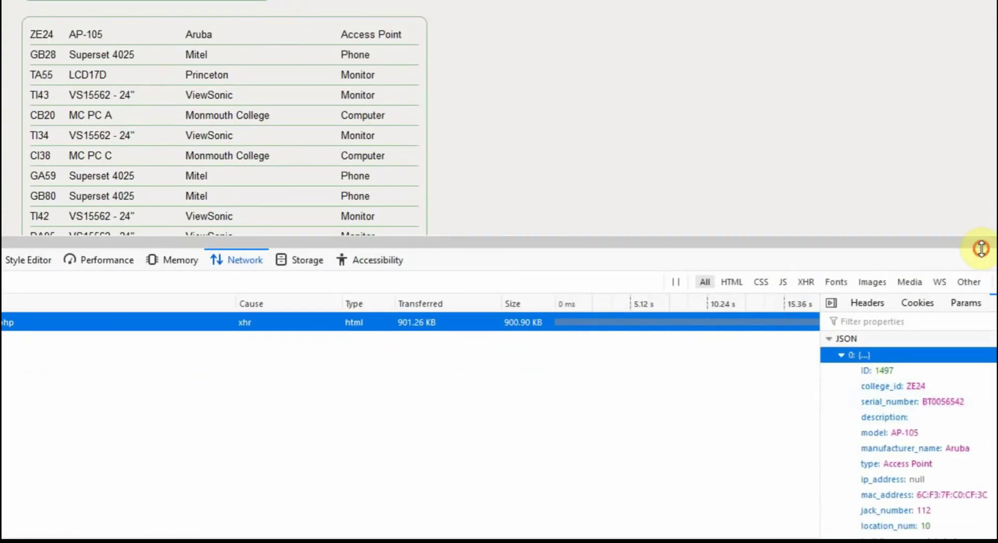
drag(980, 245, 951, 100)
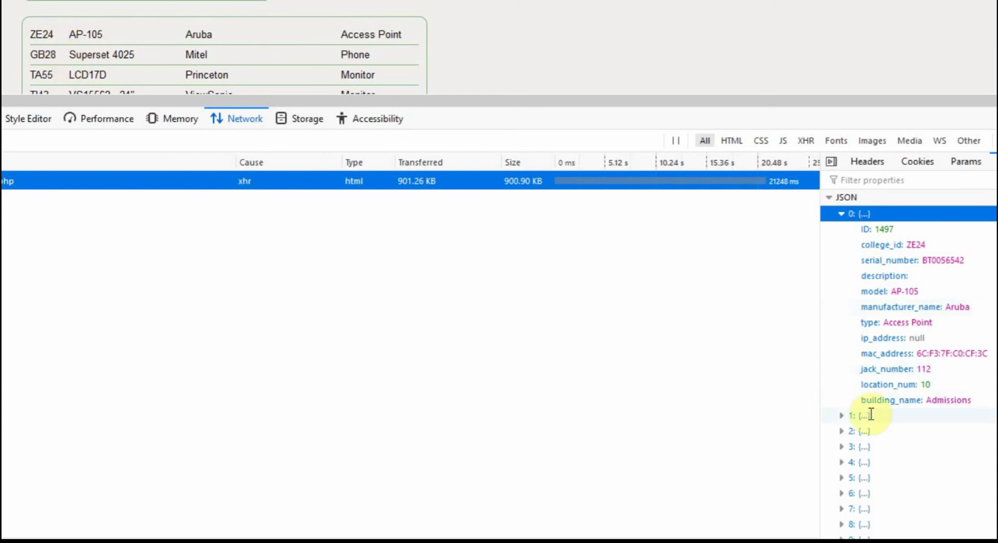
click(843, 416)
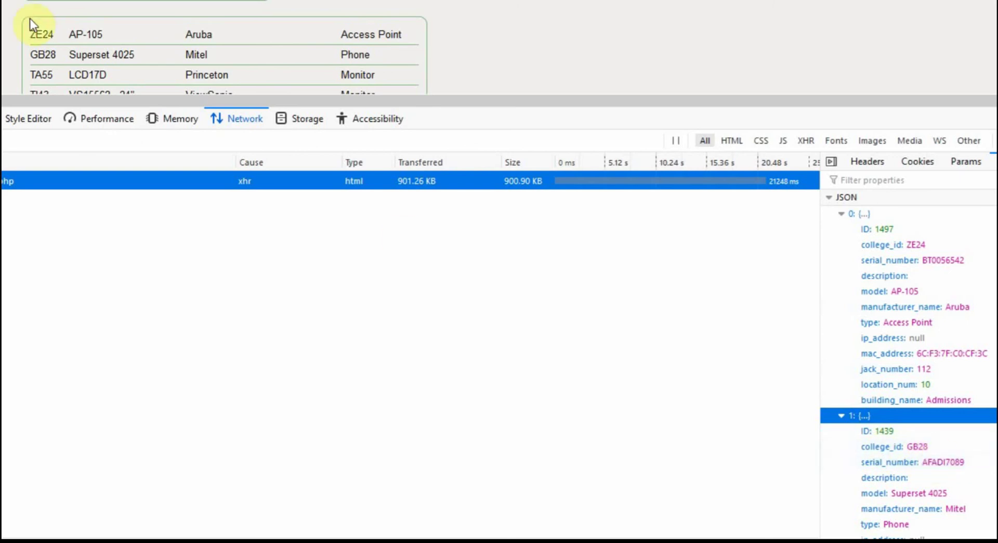
scroll(907, 354, down, 15)
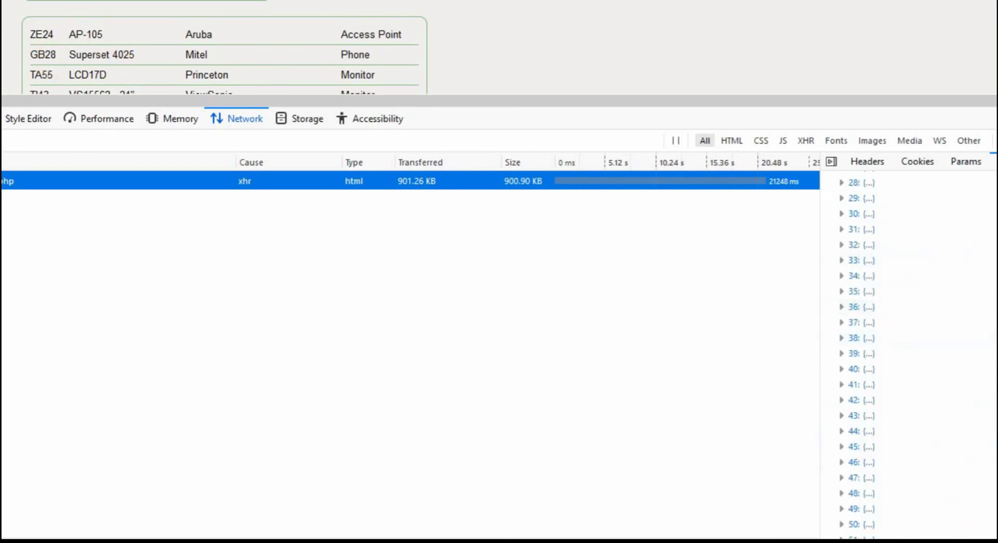
scroll(907, 353, down, 20)
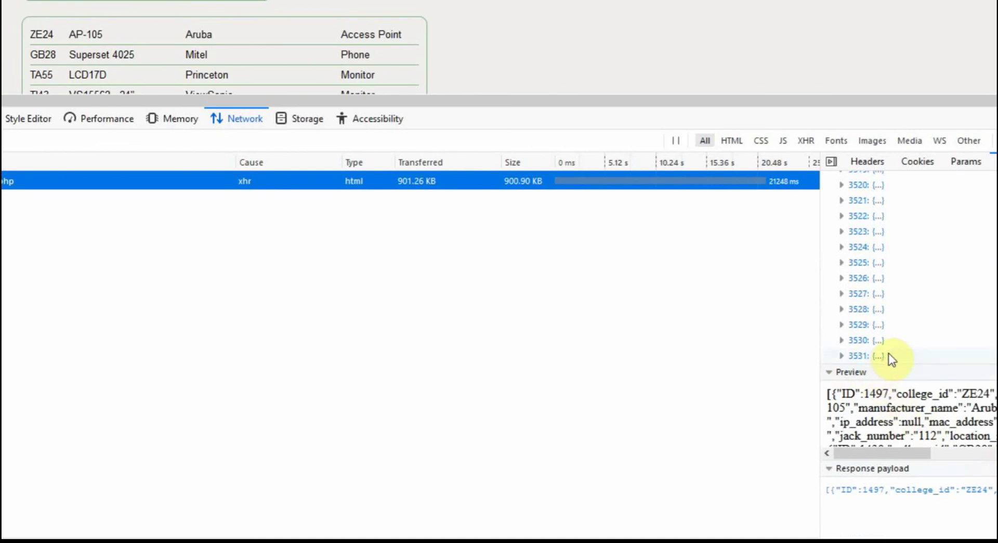
scroll(888, 353, up, 20)
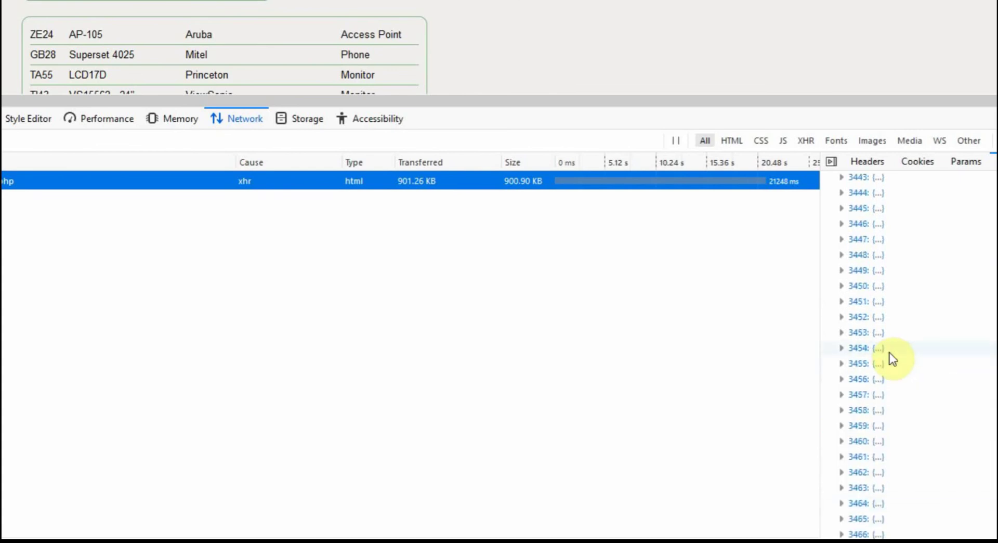
scroll(890, 354, up, 2)
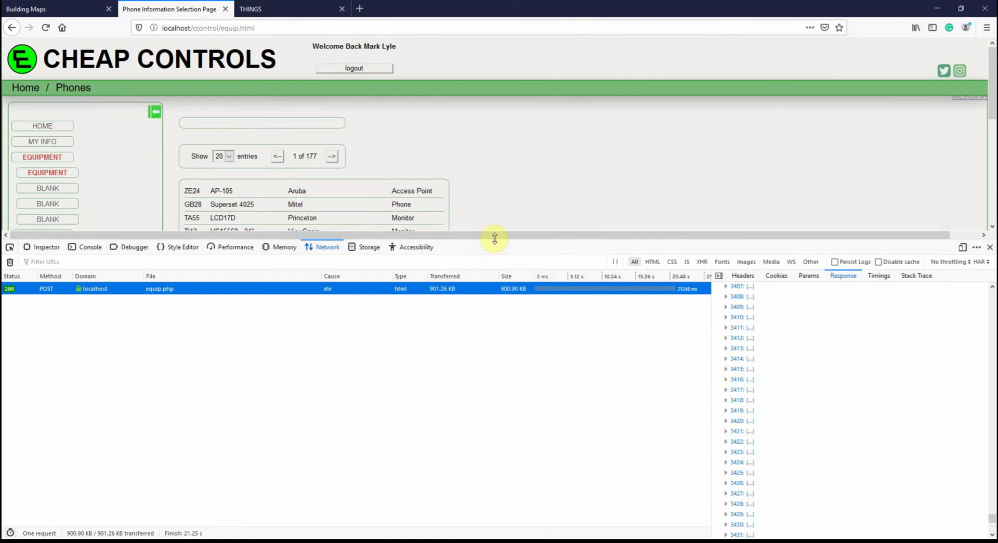
- Shrink the DevTools panel and return to the monitor's home page
drag(494, 239, 494, 241)
drag(496, 344, 501, 379)
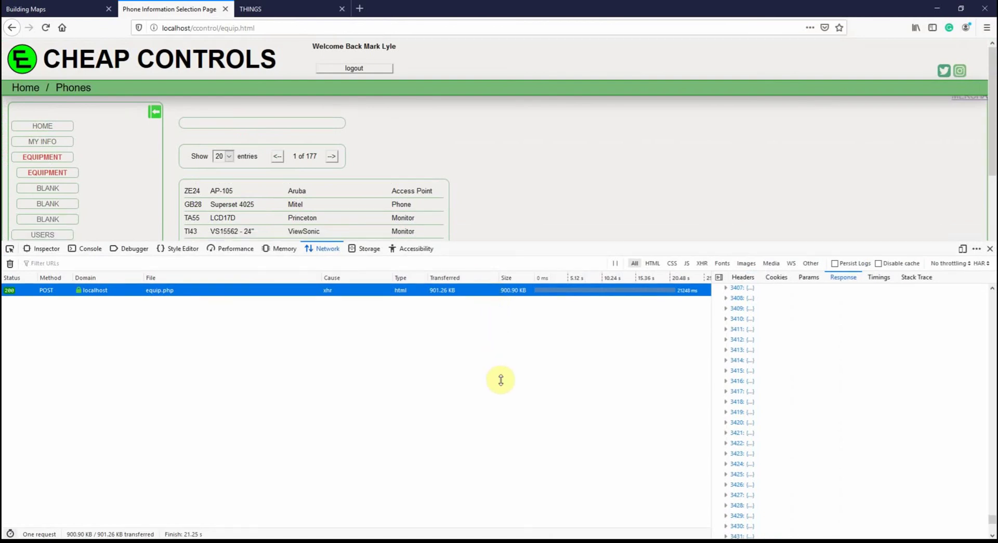
click(49, 128)
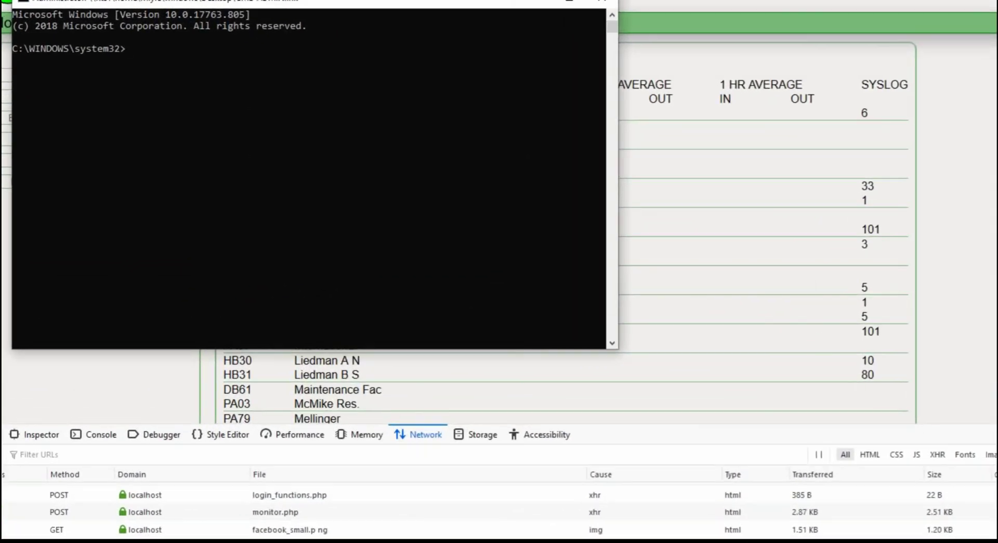
- Copy the cd command from Notepad and run it to enter the php_scripts folder
key(alt+Tab)
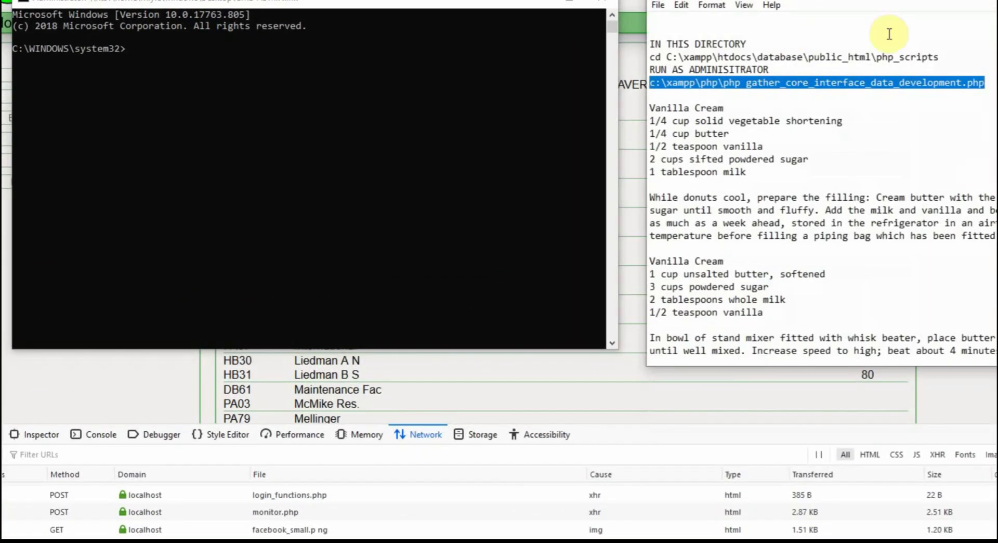
click(669, 55)
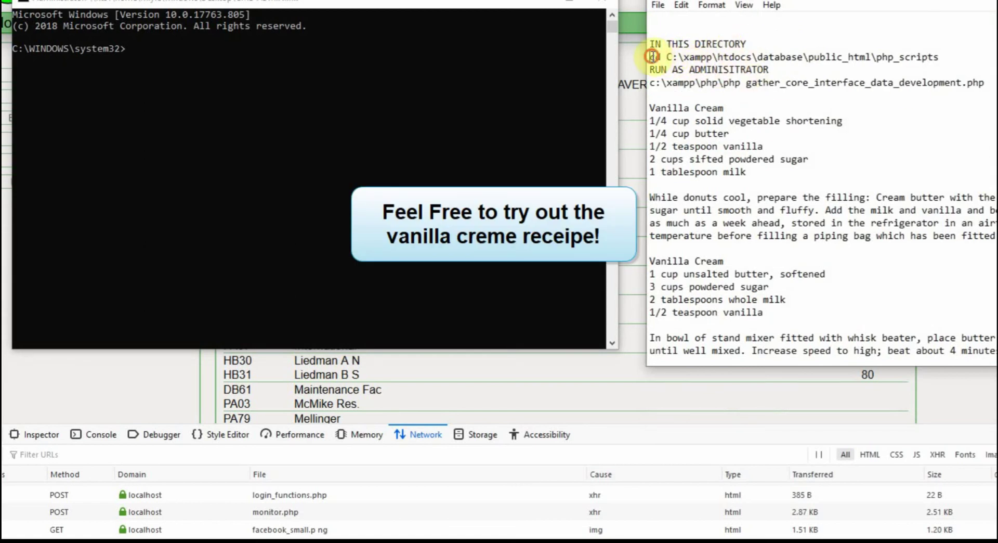
drag(650, 57, 960, 55)
key(ctrl+c)
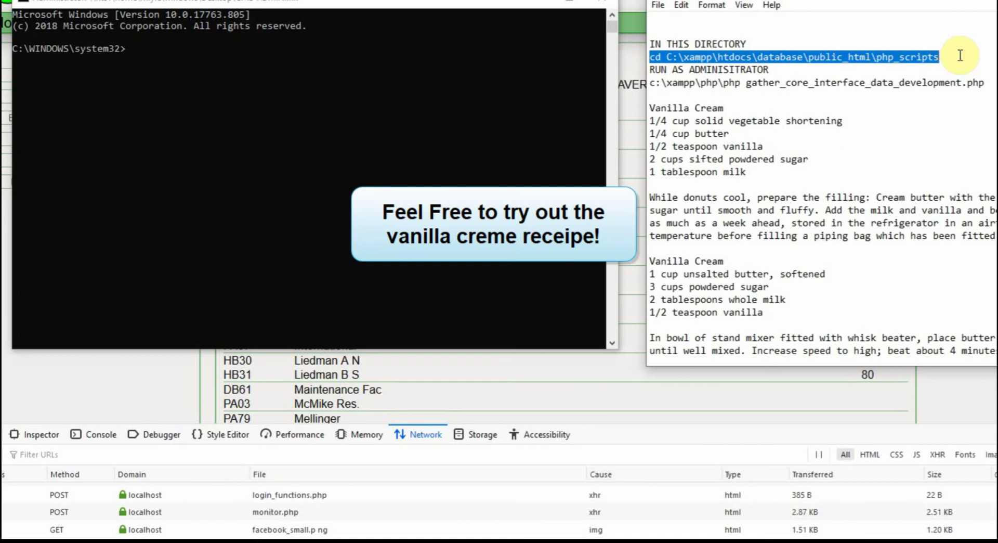
click(139, 51)
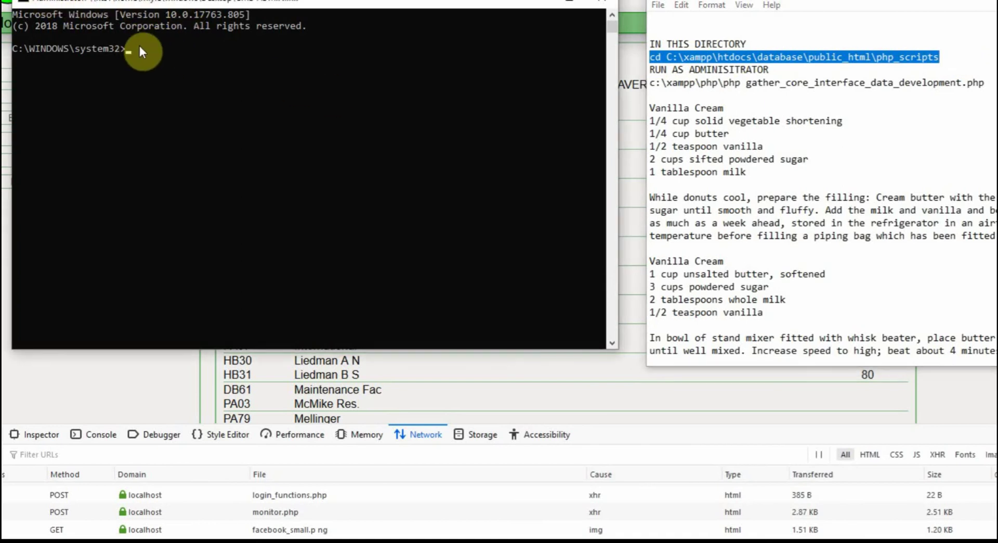
key(ctrl+v)
key(Return)
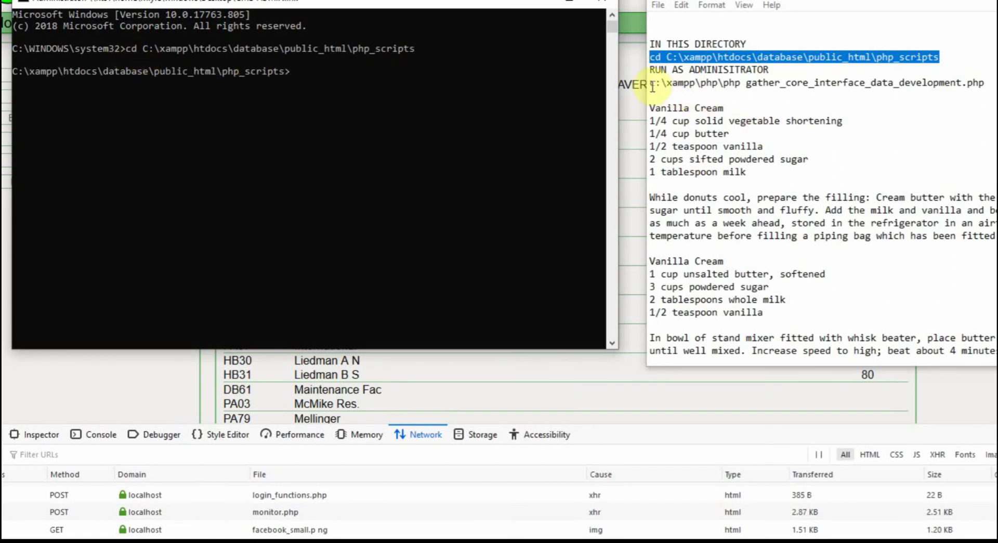
- Run c:\xampp\php\php gather_core_interface_data_development.php and enlarge the terminal to view its output
drag(652, 86, 984, 83)
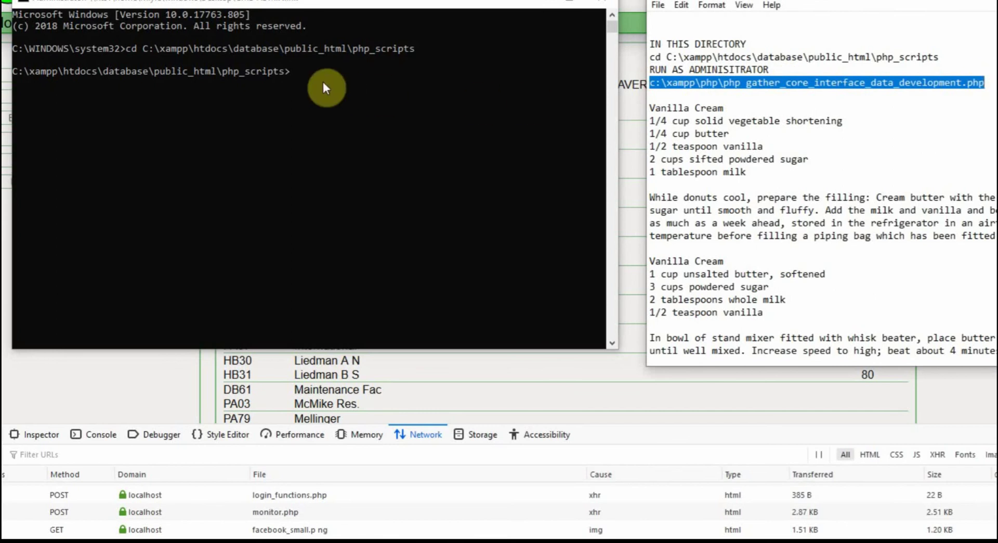
right_click(304, 77)
key(Return)
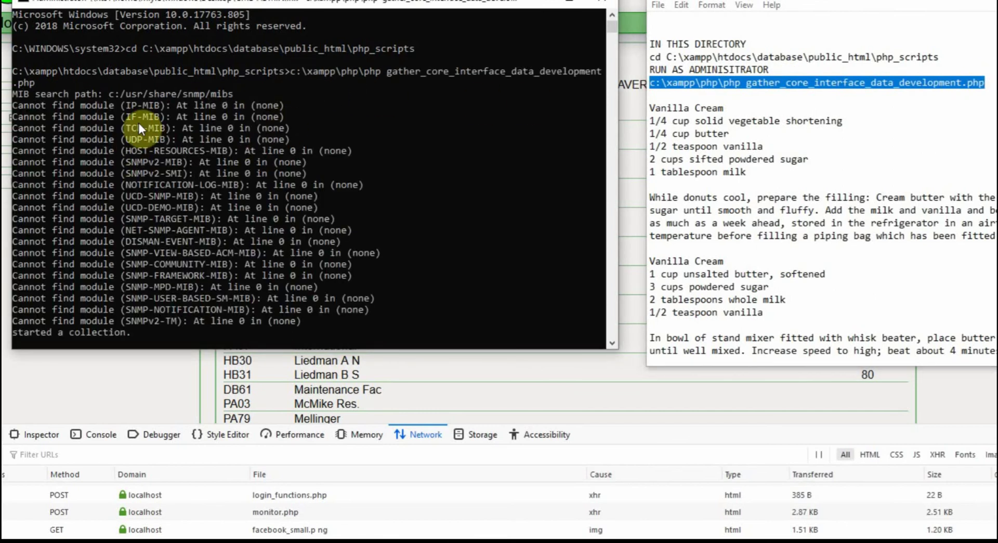
scroll(174, 150, down, 1)
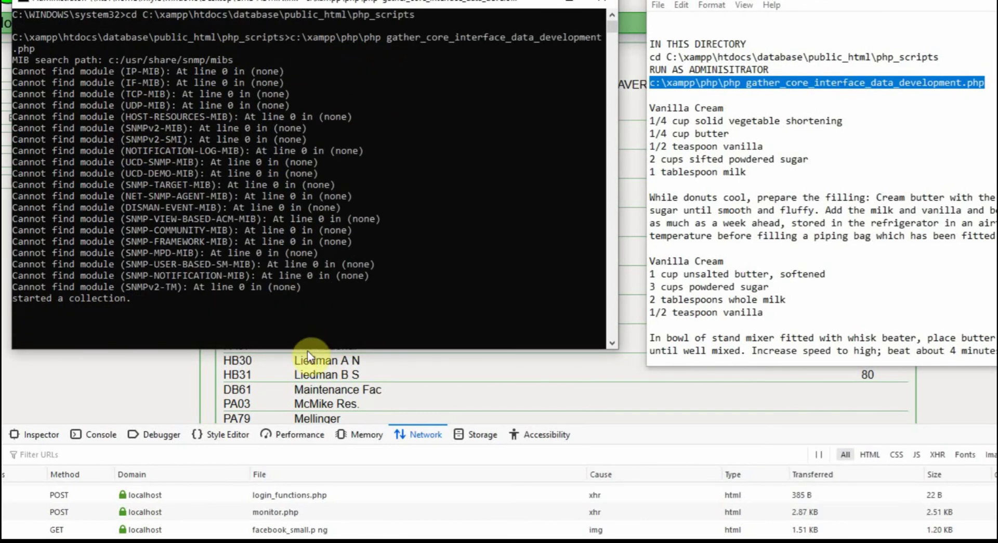
drag(310, 349, 315, 539)
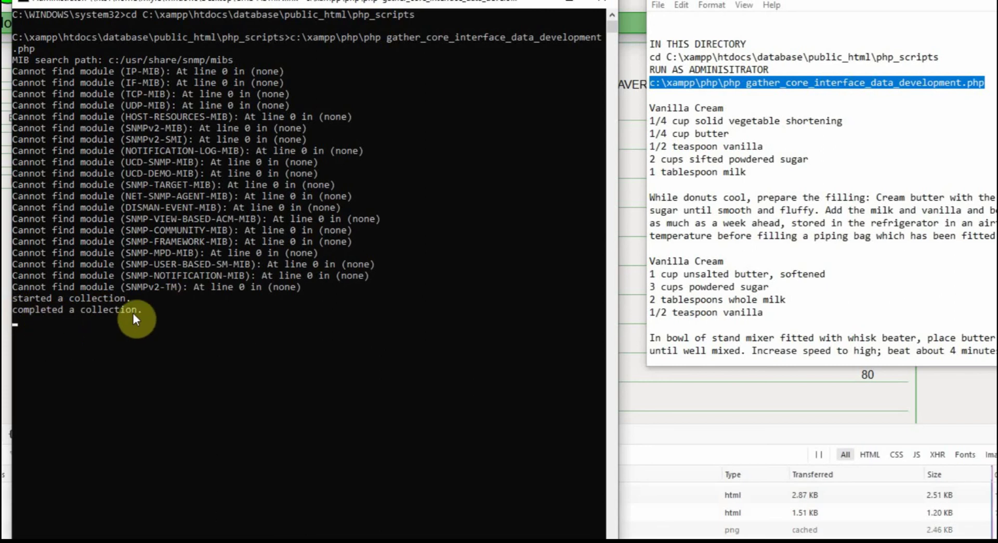
- Minimize the Command Prompt, close Notepad, and inspect the Devices page's index.html request
click(535, 4)
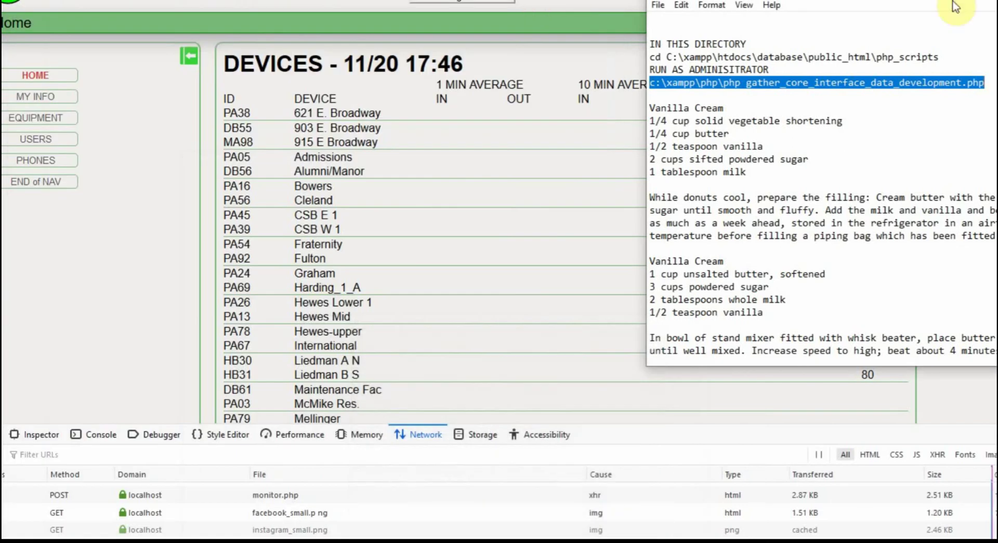
click(956, 2)
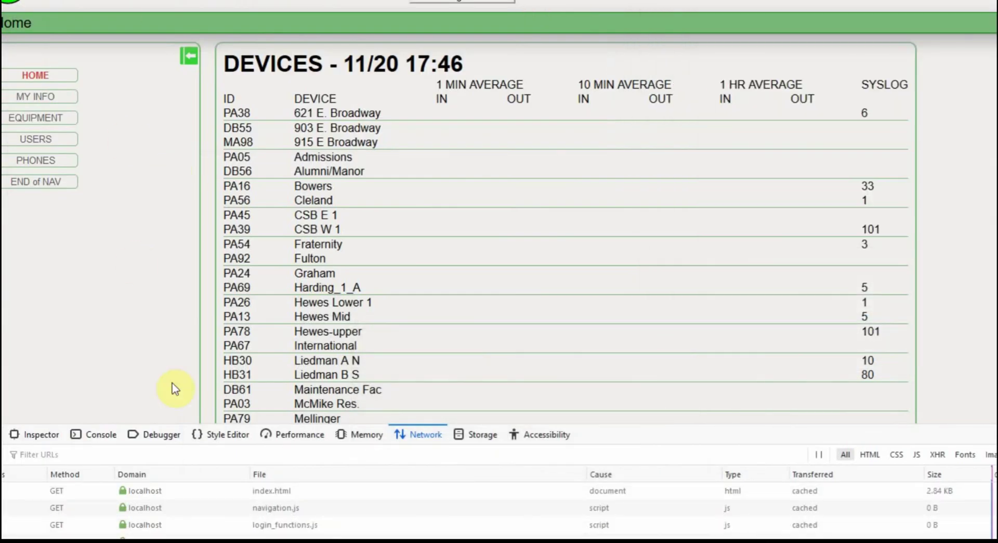
click(288, 492)
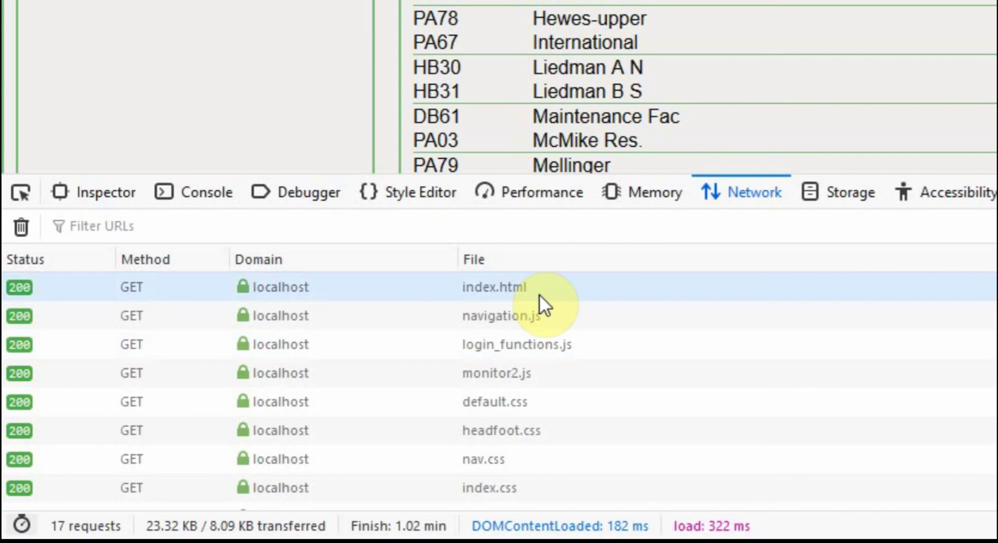
- Review the navigation.js, login_functions.js, default.css and nav.css requests in the Network panel
click(551, 314)
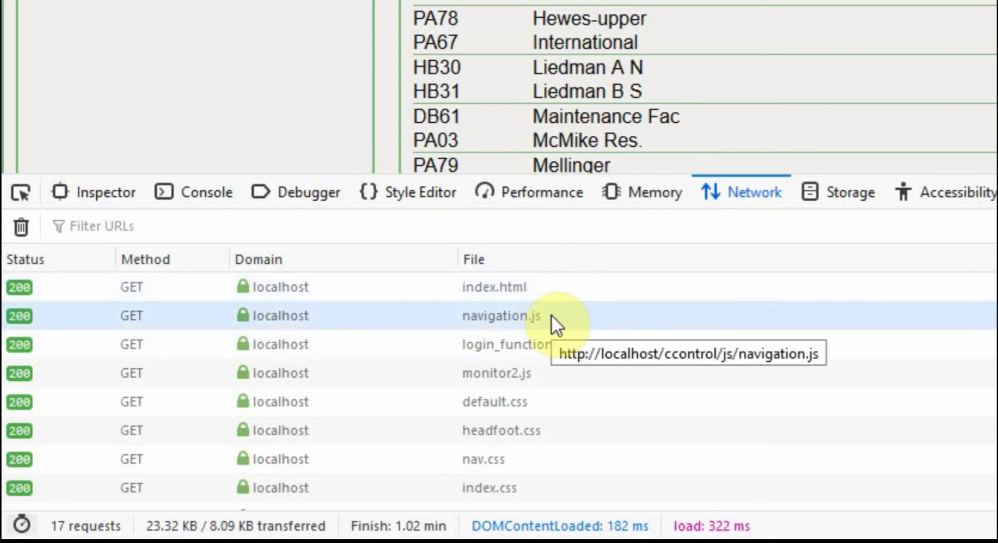
click(554, 343)
click(550, 323)
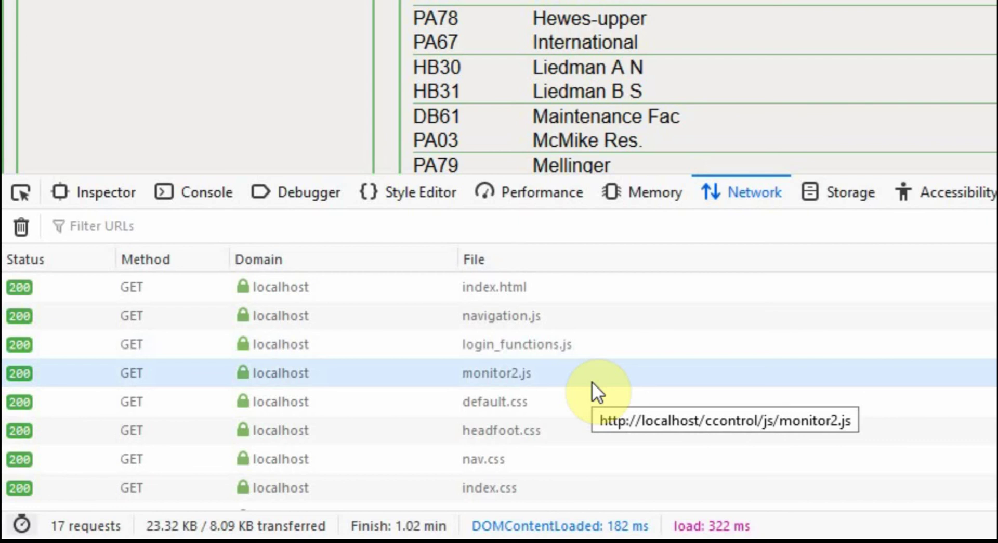
click(488, 405)
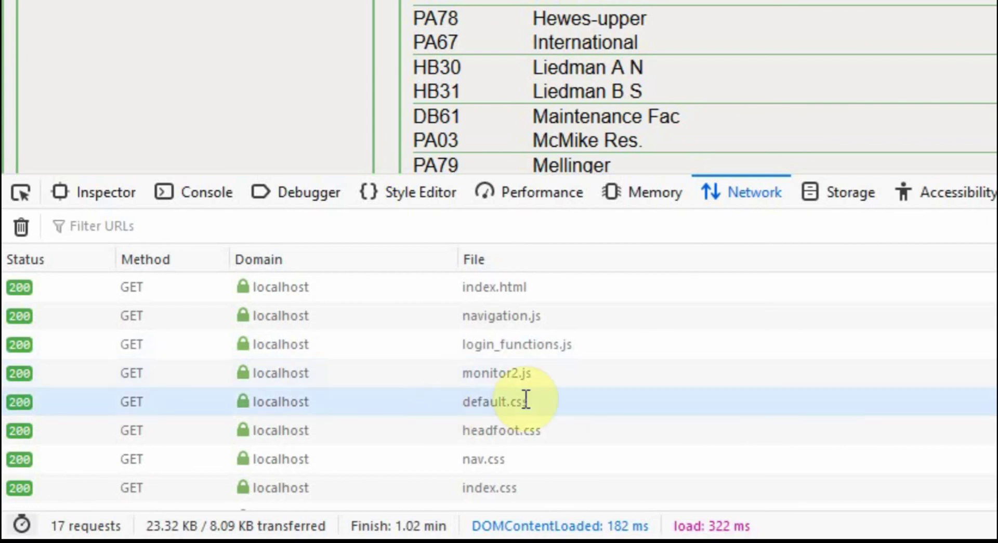
click(539, 457)
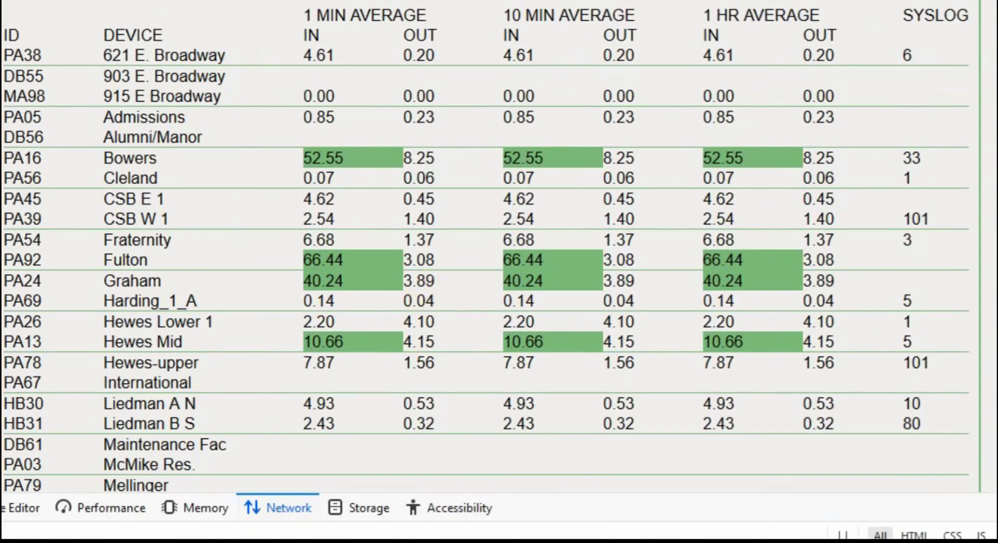
scroll(486, 246, down, 5)
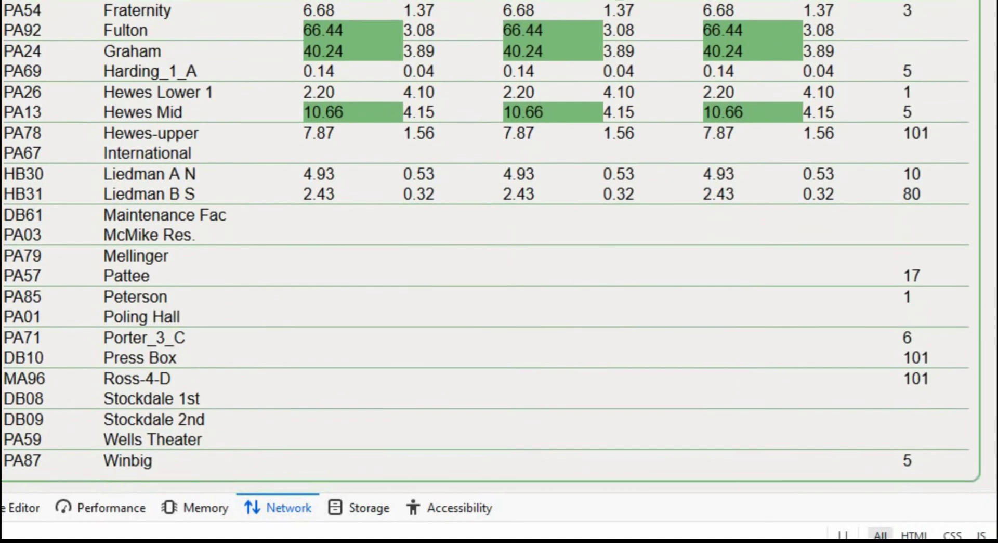
scroll(326, 186, up, 3)
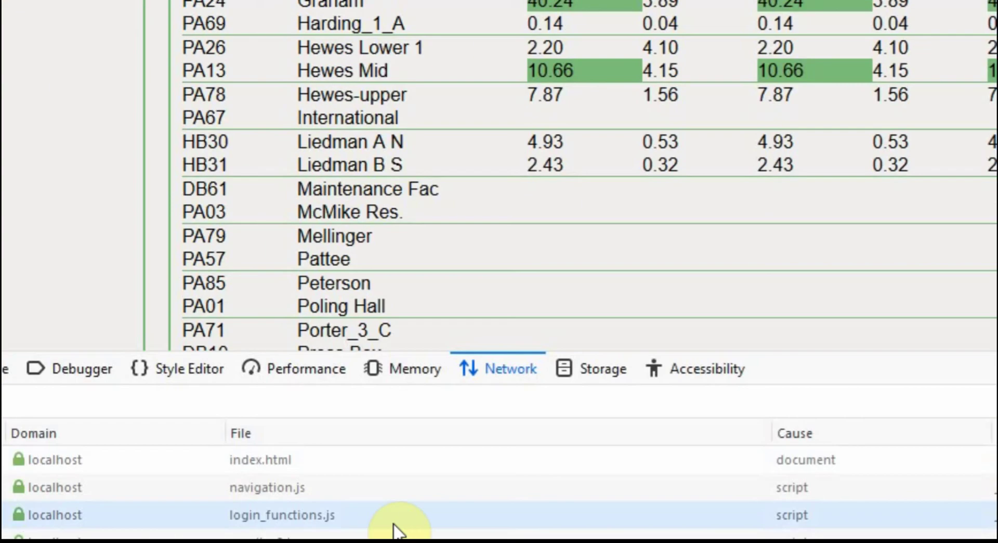
scroll(737, 367, down, 4)
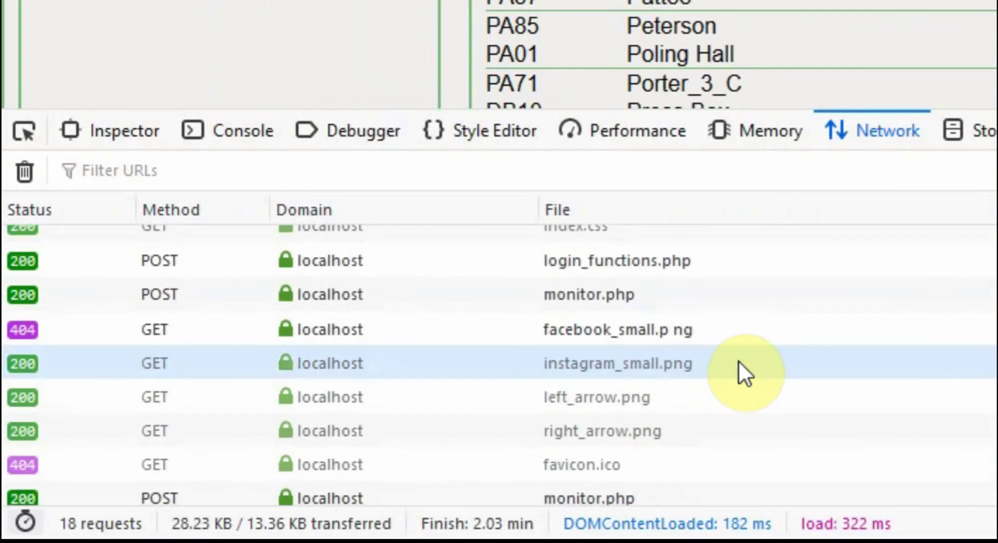
scroll(739, 364, up, 4)
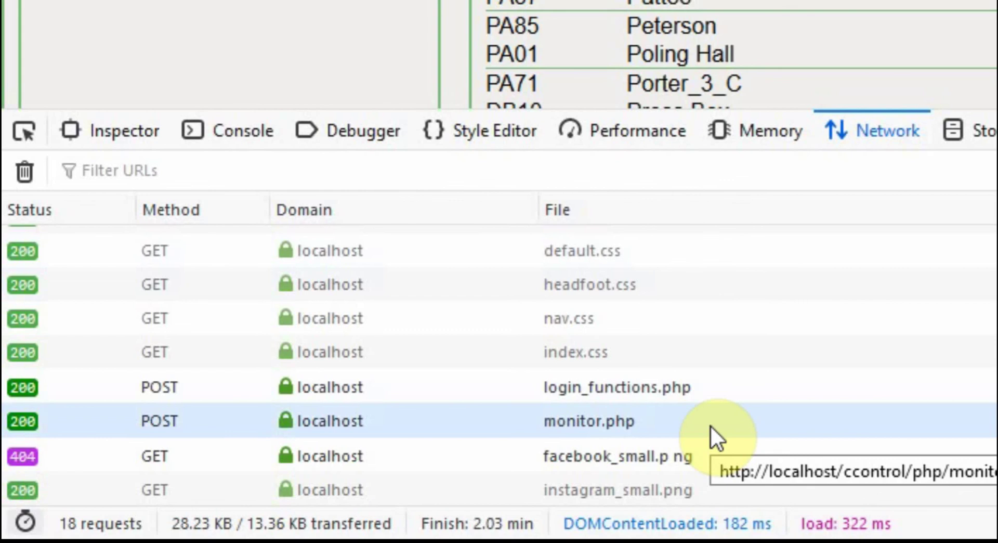
scroll(710, 425, down, 3)
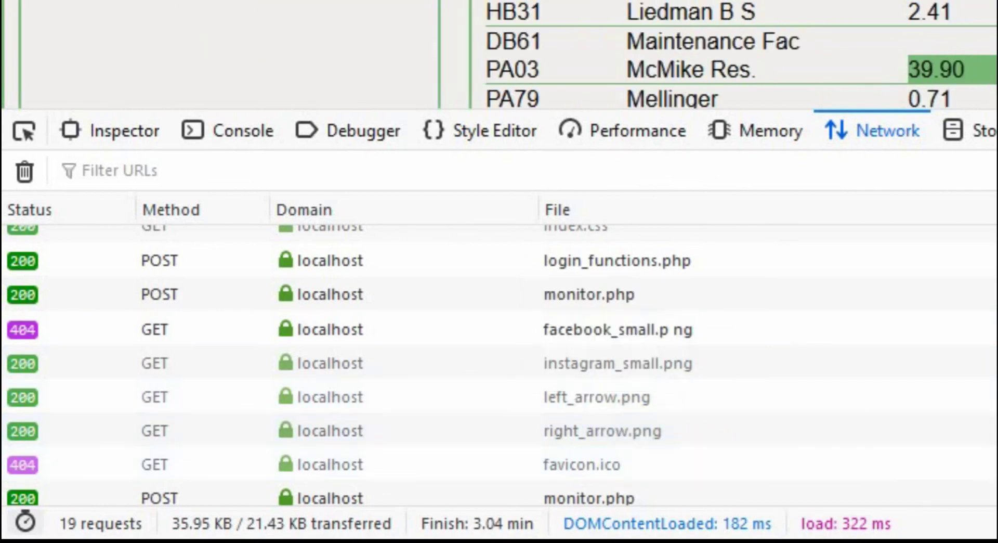
- Scroll down the Devices table as it refreshes to 17:49, showing Bowers at 62.26 inbound
scroll(662, 425, down, 3)
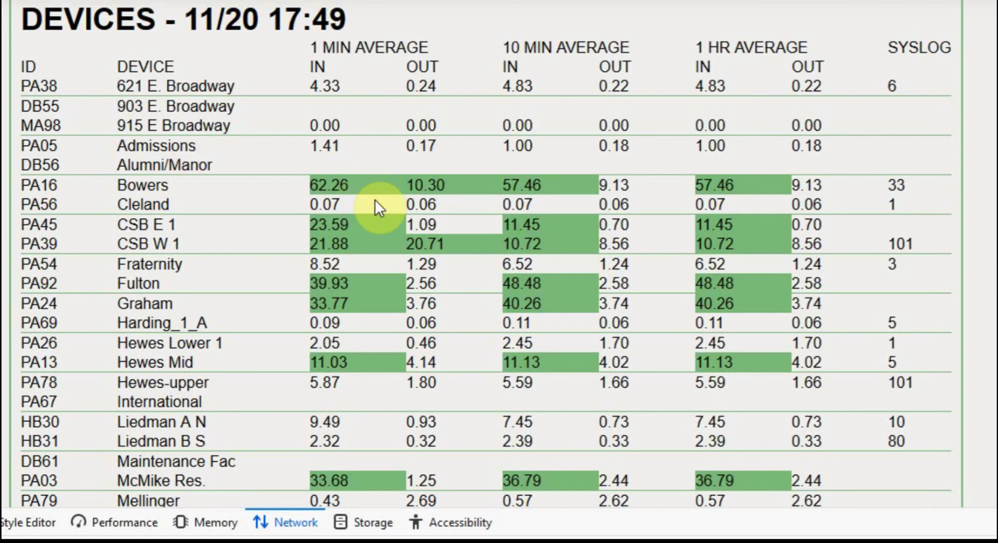
- Scroll the Devices table down to Winbig, with Pattee (60.27) and Winbig (45.64) highlighted
scroll(375, 200, down, 5)
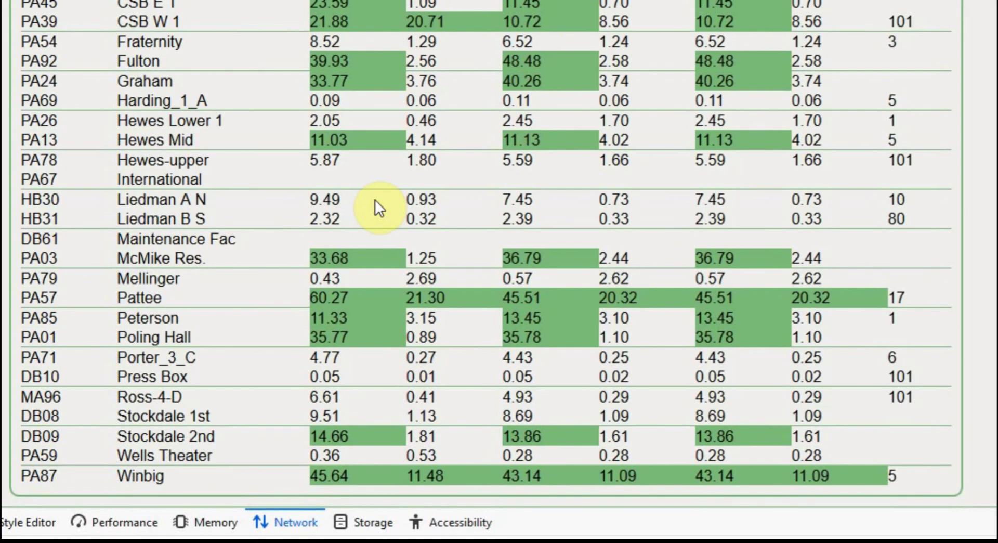